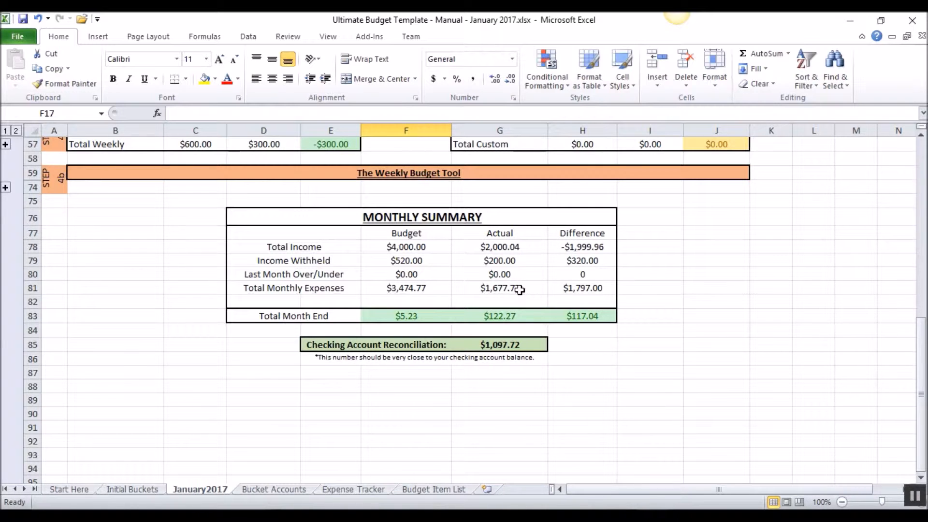
- Expand the Step 3 expenses group on the January2017 sheet and review the budgeted bucket amounts and the monthly summary
scroll(531, 300, up, 5)
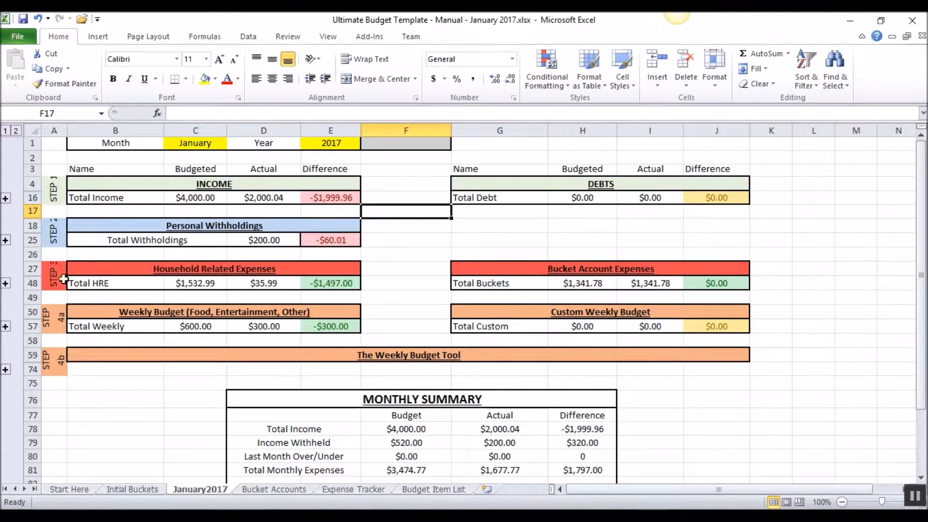
click(5, 283)
drag(584, 187, 594, 358)
scroll(554, 360, down, 2)
scroll(553, 359, down, 5)
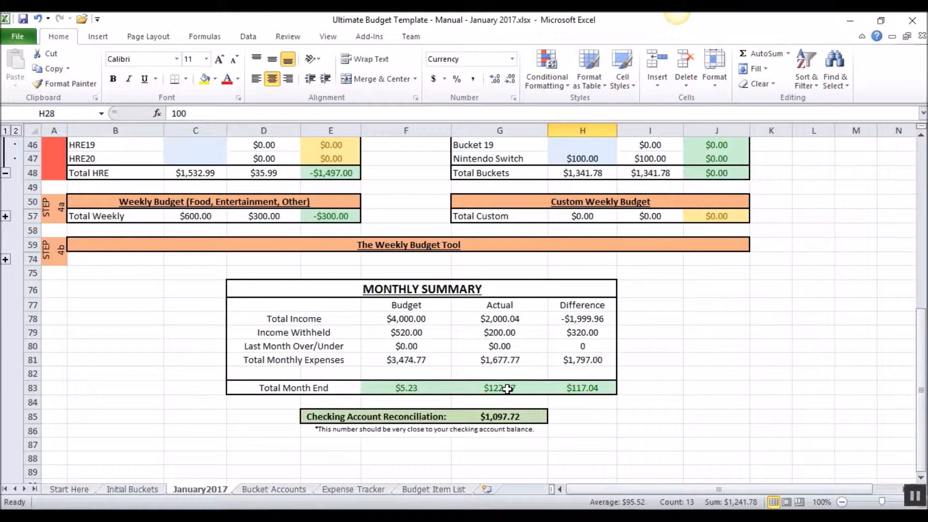
- View the Expense Tracker sheet, switch to Checking2 (3).csv and select the transaction dates in A2:A14 to count them
click(347, 490)
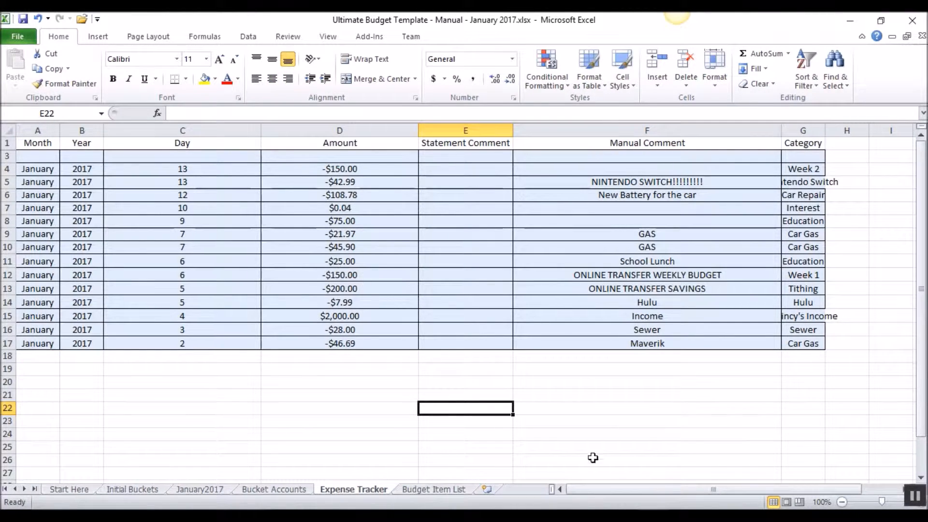
click(628, 516)
click(695, 466)
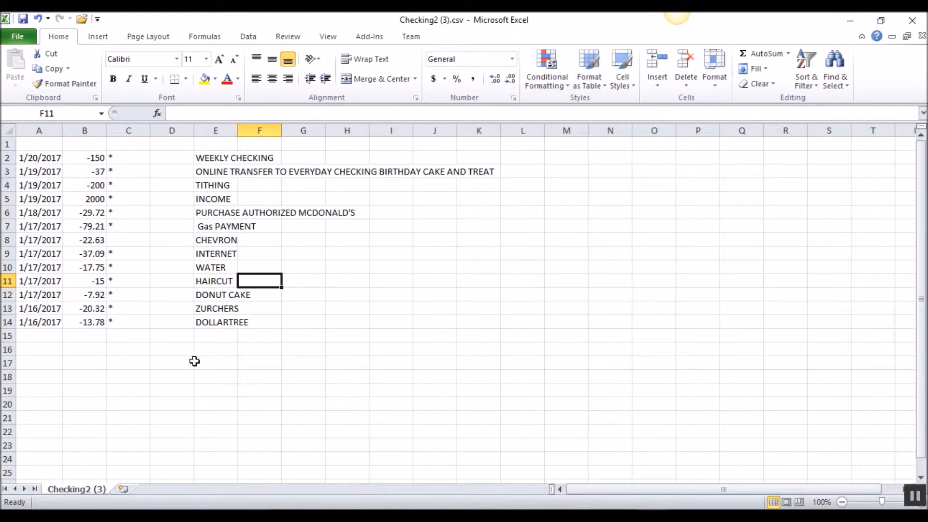
drag(36, 160, 45, 316)
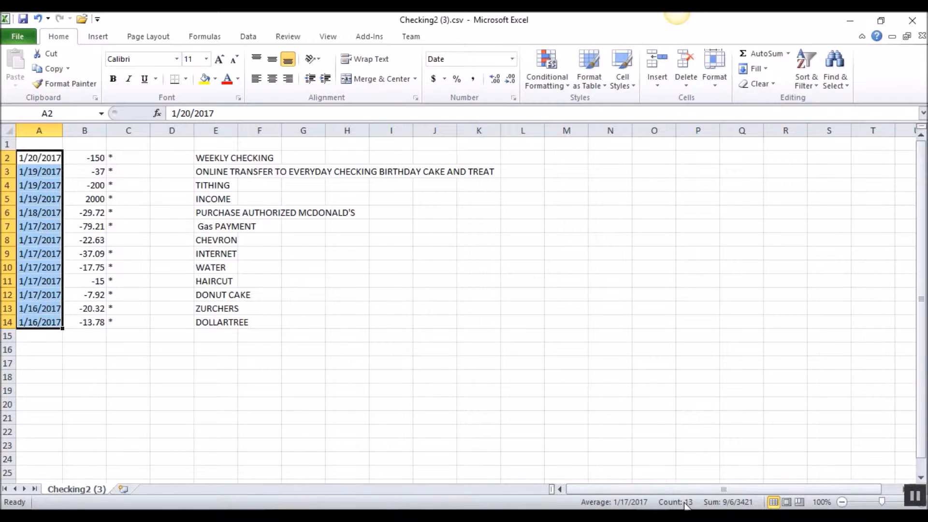
- Back in the budget workbook, insert 13 blank rows above the newest January 13 entry of the Expense Tracker
mouse_move(655, 517)
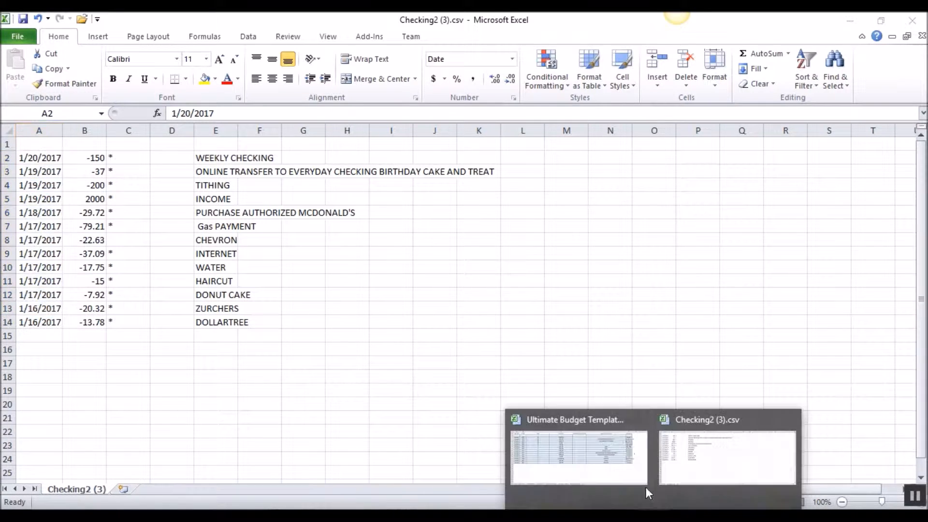
click(584, 442)
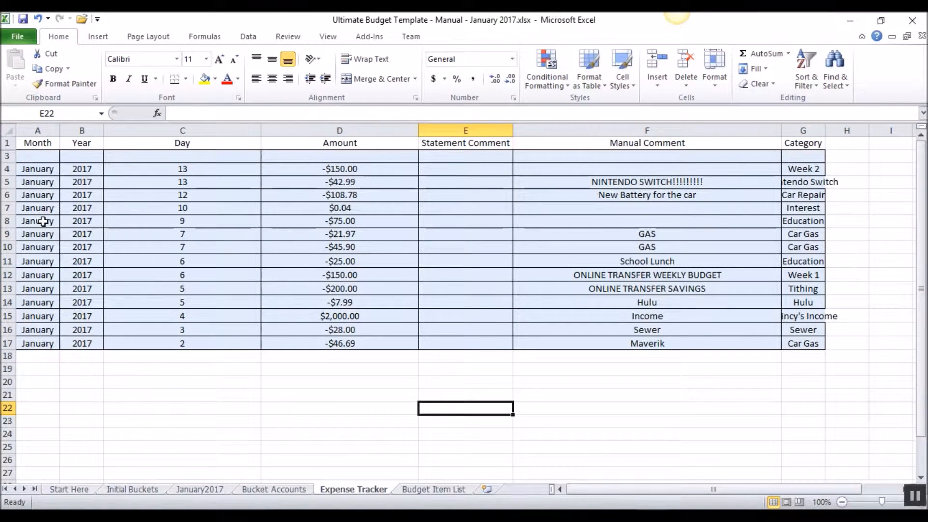
click(7, 169)
right_click(6, 170)
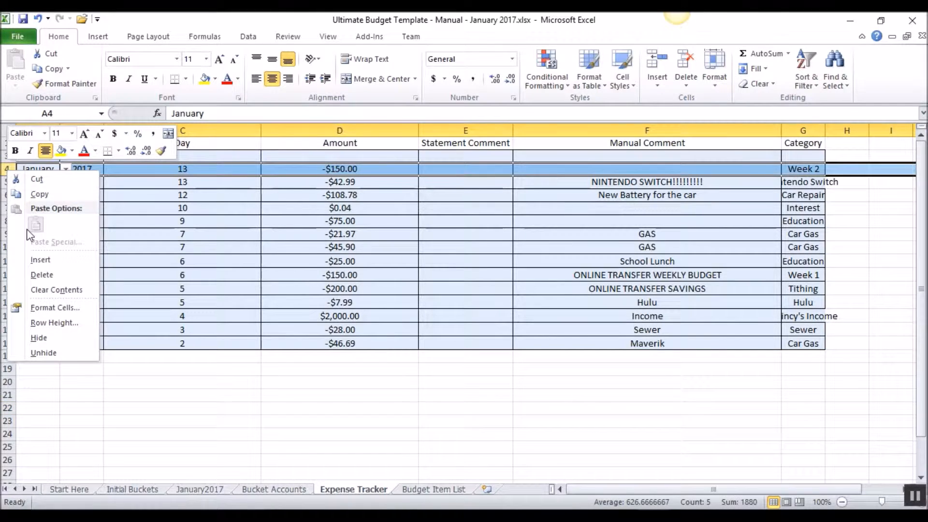
click(42, 259)
drag(7, 156, 6, 194)
right_click(8, 173)
click(42, 259)
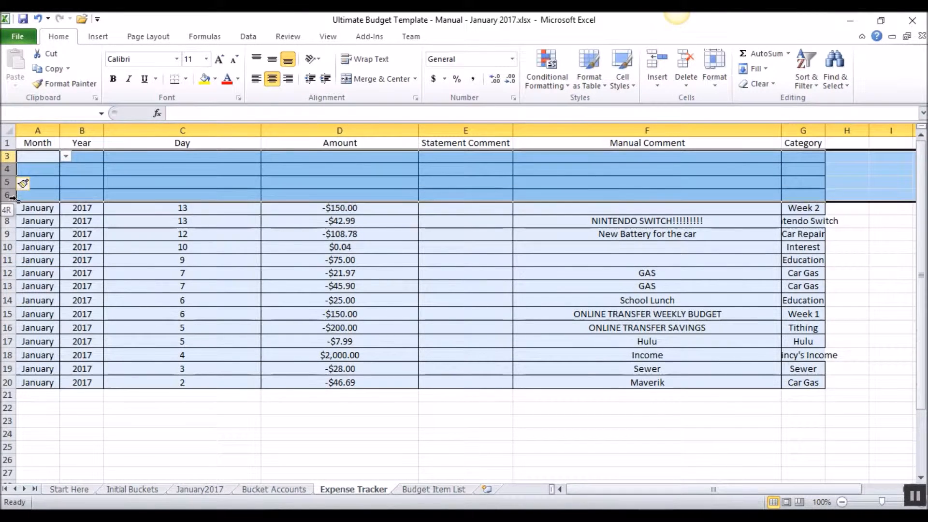
right_click(7, 193)
click(42, 286)
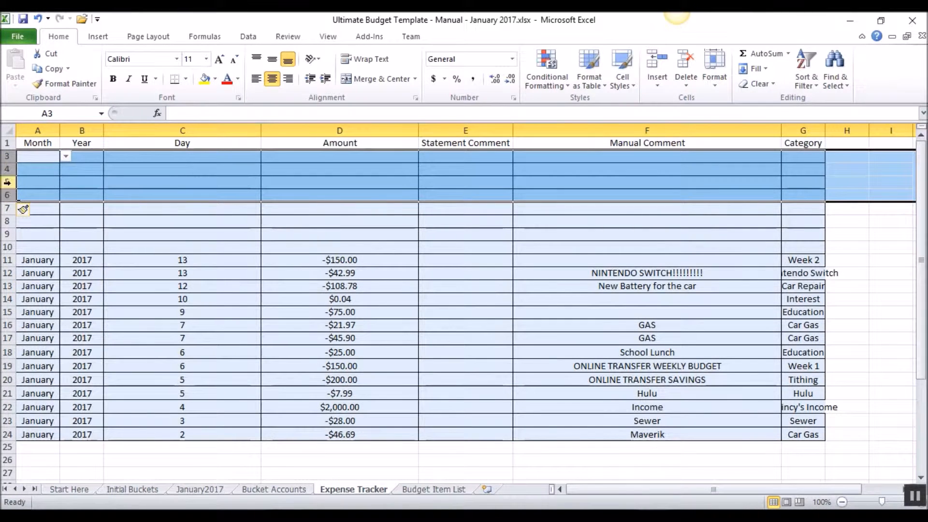
drag(4, 156, 5, 195)
right_click(6, 195)
click(39, 286)
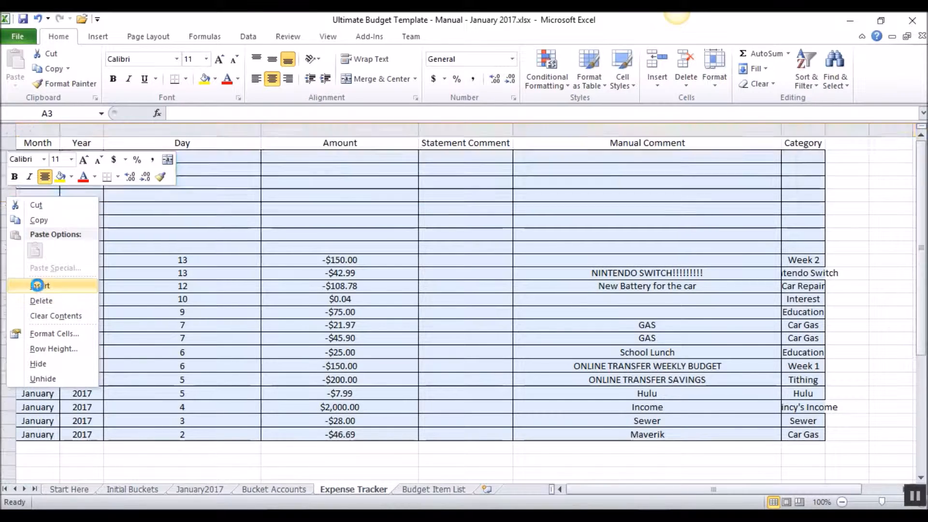
right_click(3, 156)
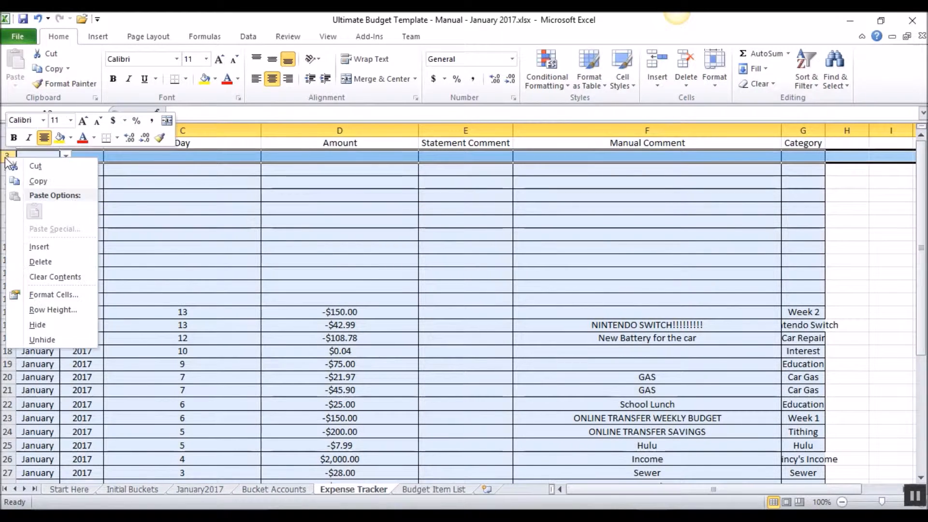
click(43, 247)
drag(271, 273, 232, 273)
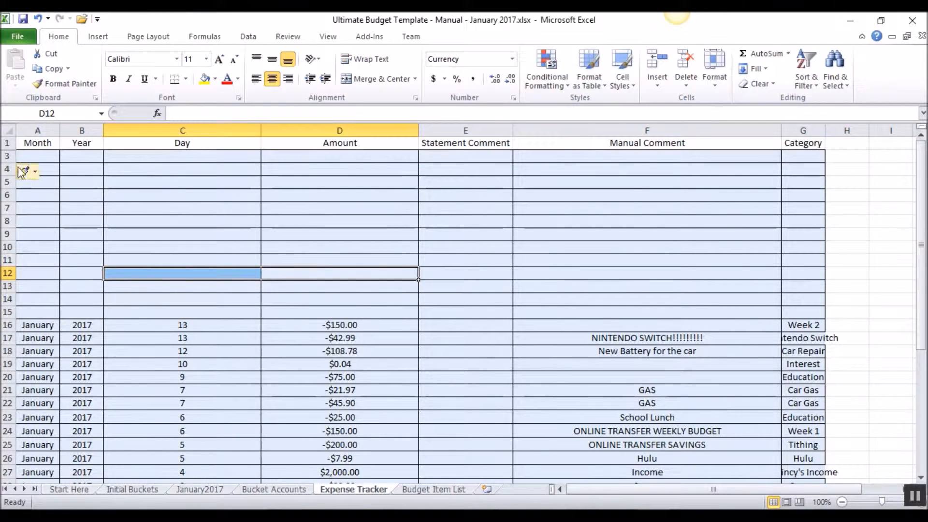
click(6, 156)
right_click(5, 156)
click(38, 247)
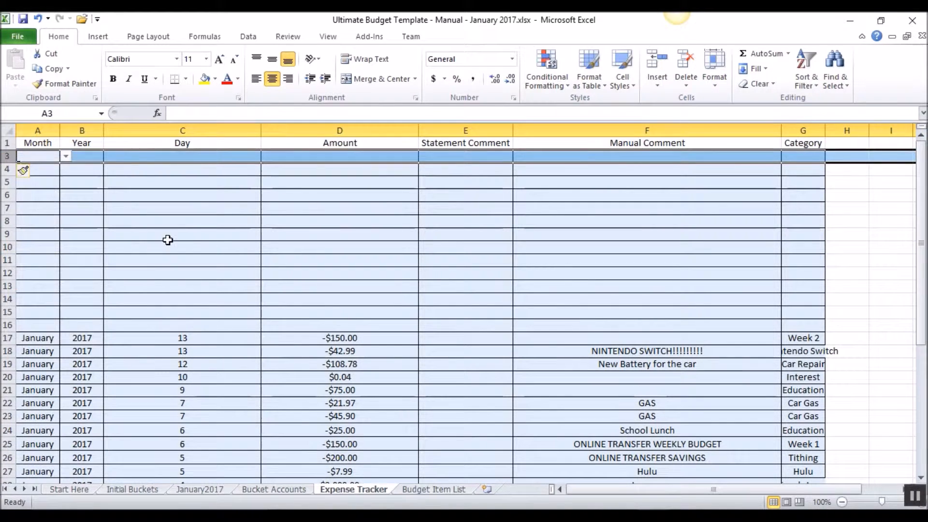
- Fill the month January and year 2017 from the existing entries up through rows 4 to 16
click(166, 236)
click(43, 325)
click(50, 338)
drag(50, 338, 96, 170)
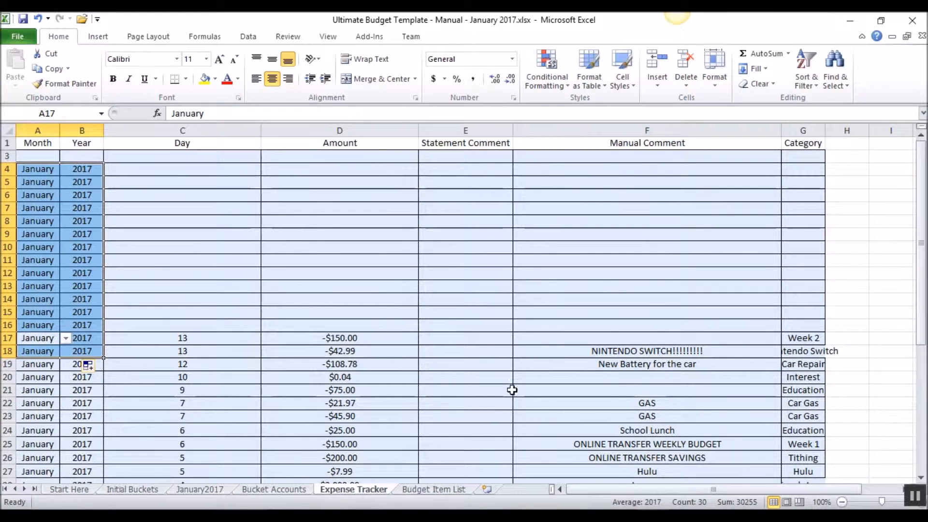
- Check the transaction dates in Checking2 (3).csv and enter day 16 in rows 16 and 15 of the Expense Tracker
mouse_move(560, 489)
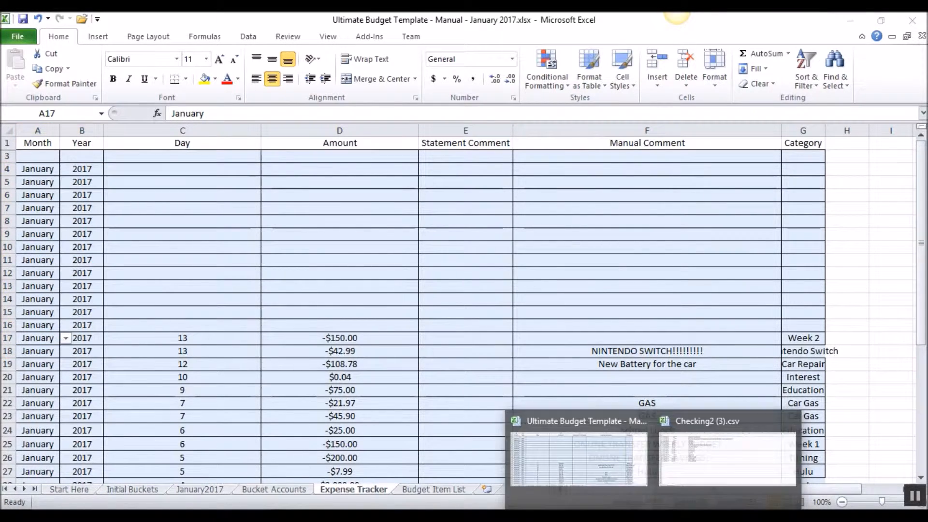
click(725, 449)
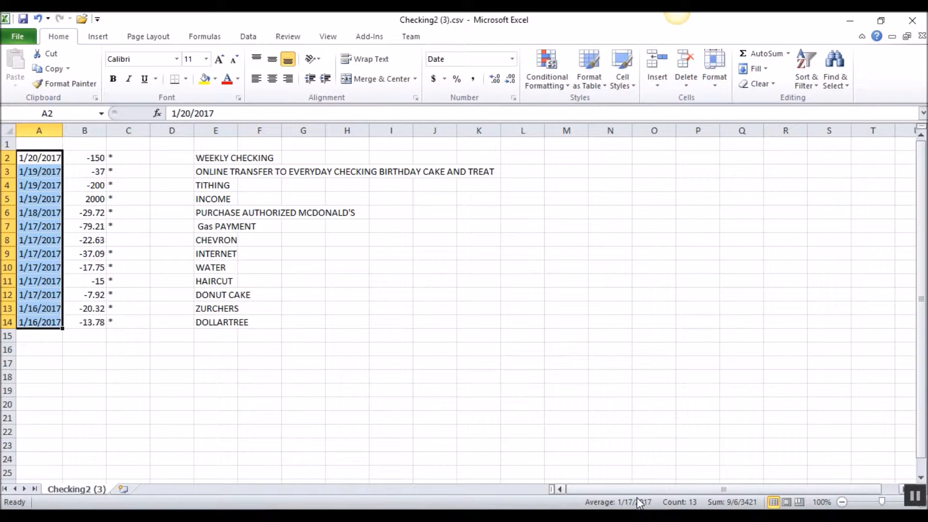
mouse_move(561, 489)
click(582, 462)
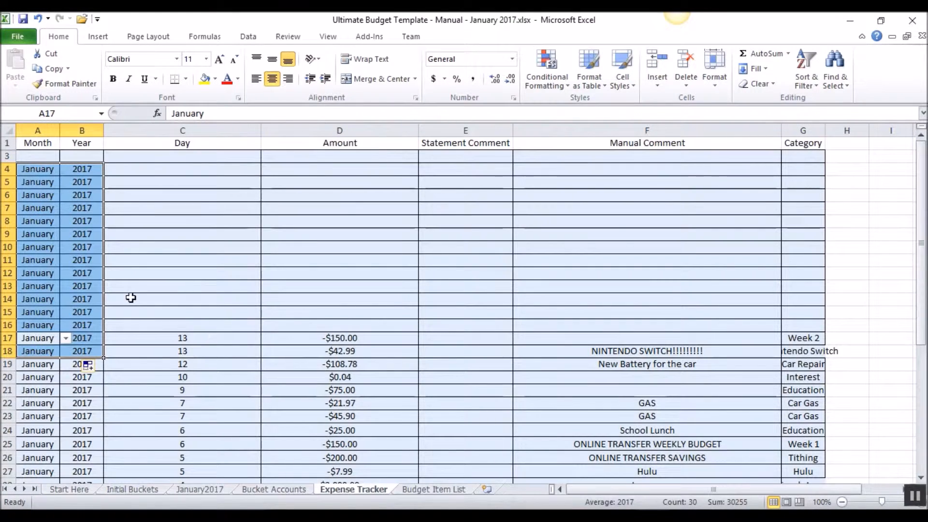
click(185, 322)
text(16)
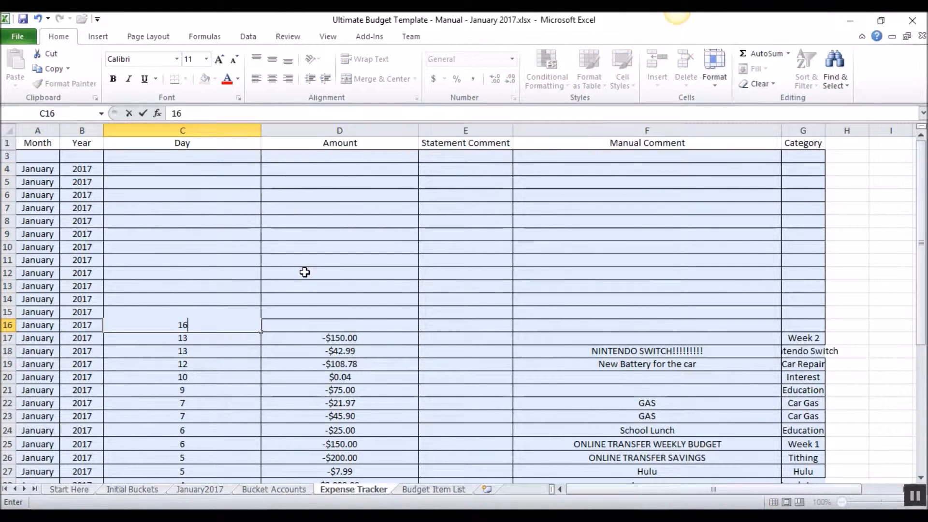
key(Up)
text(16)
key(Tab)
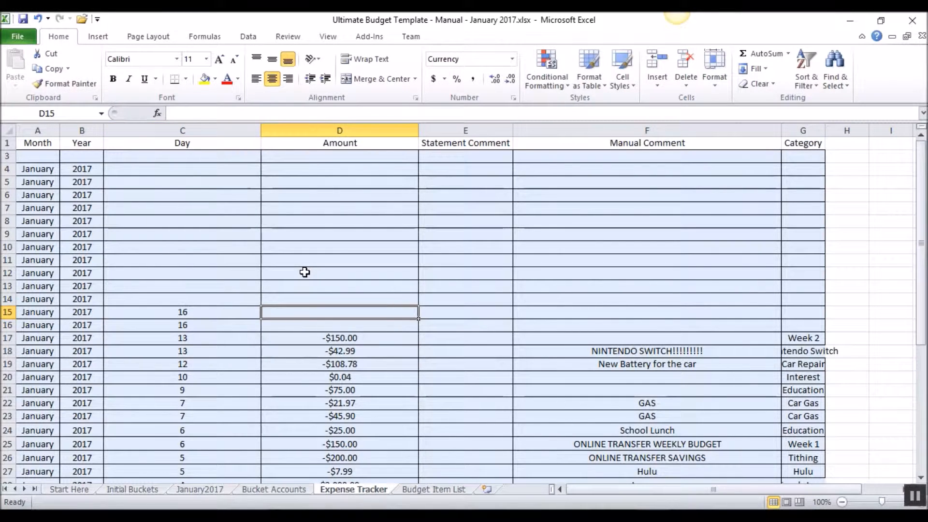
- Copy the amounts -20.32 and -13.78 from Checking2 (3).csv into D15:D16 of the Expense Tracker as values only
mouse_move(603, 508)
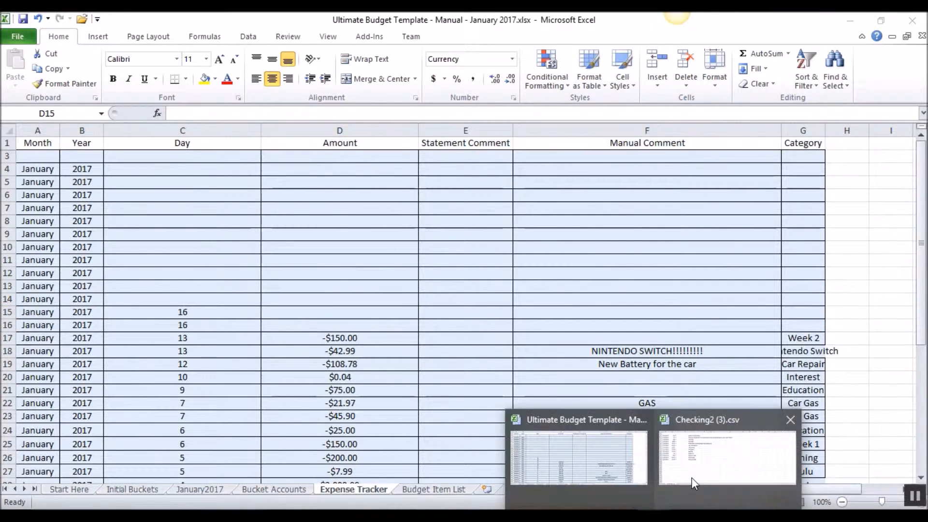
click(692, 483)
drag(92, 309, 85, 322)
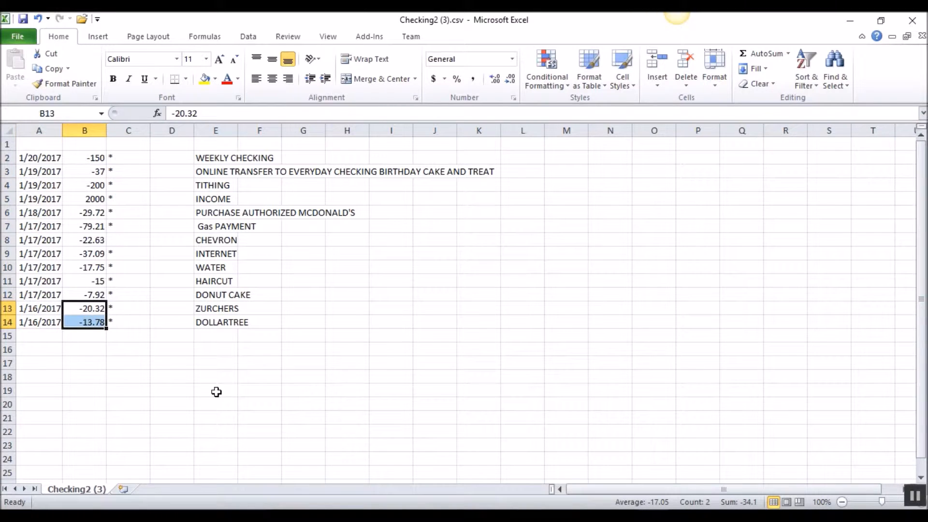
key(ctrl+c)
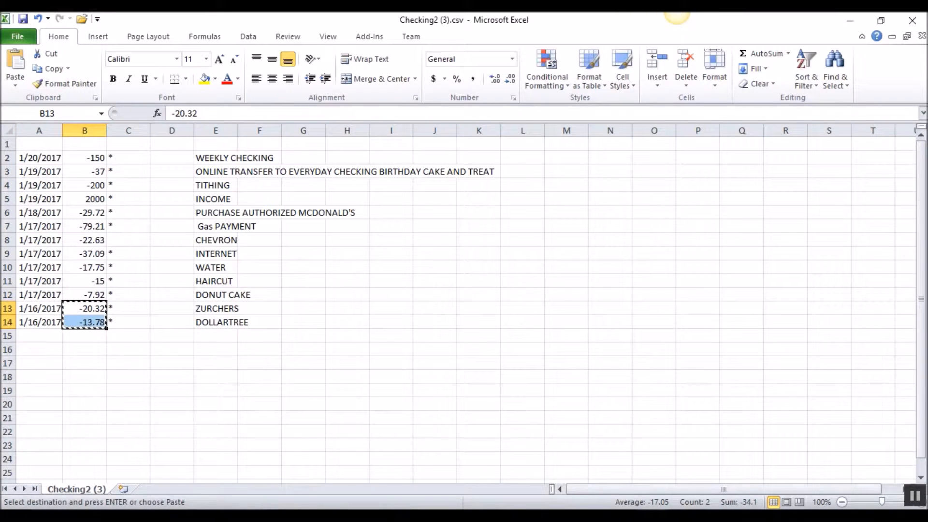
mouse_move(653, 507)
click(578, 456)
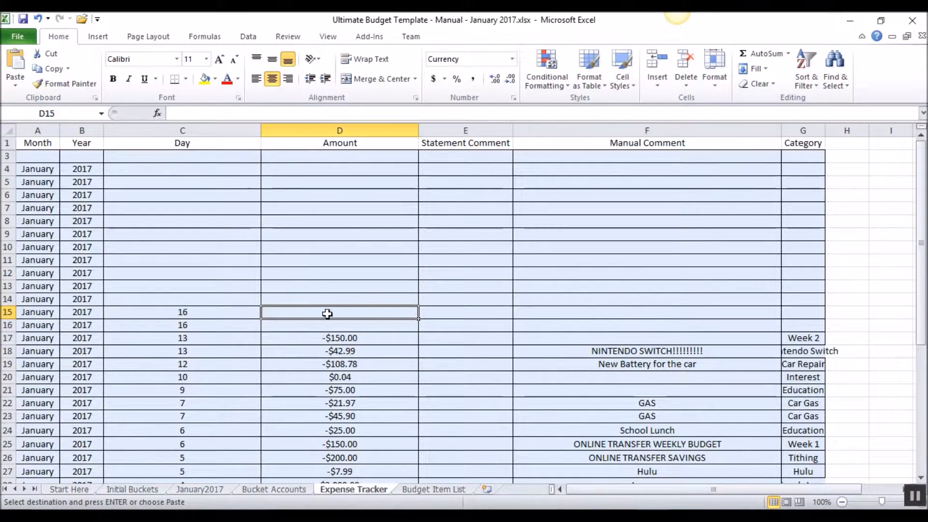
key(ctrl+v)
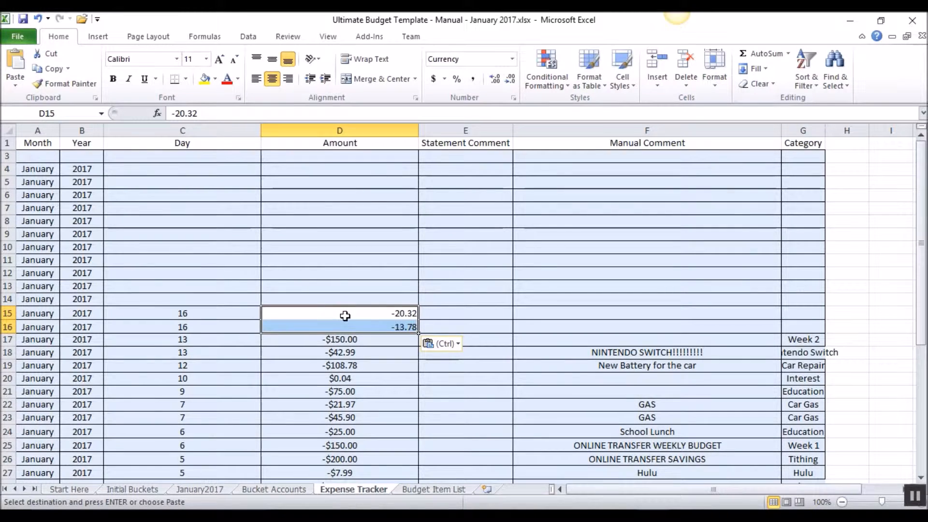
click(39, 20)
right_click(325, 310)
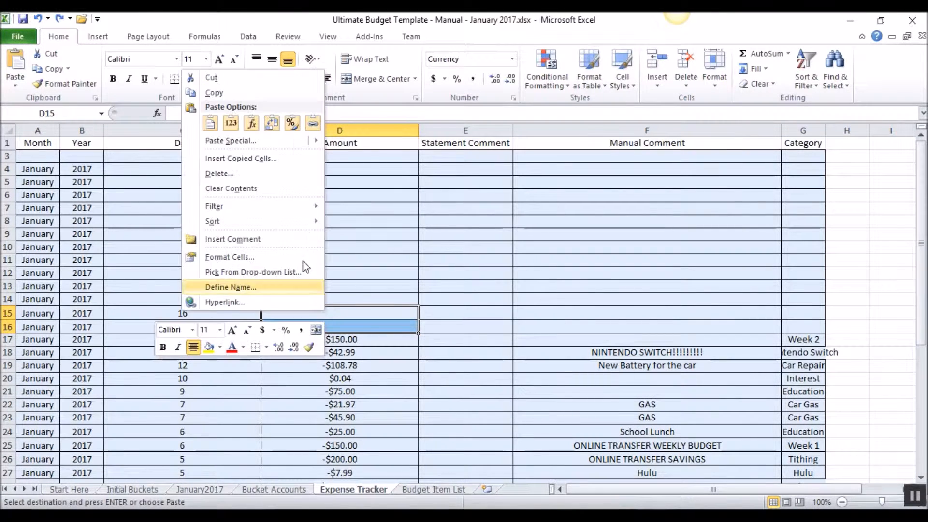
click(236, 125)
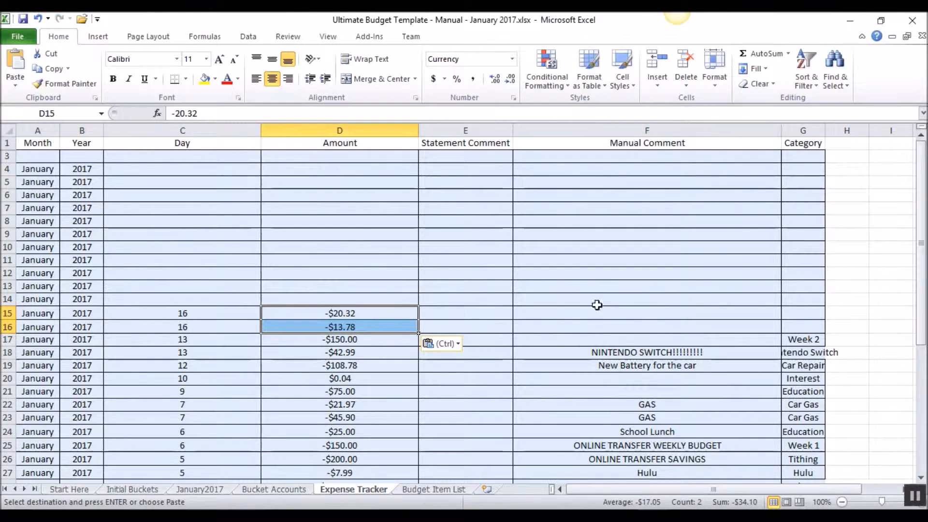
- Enter the manual comment "Birthday!" in row 16 and copy it to row 15
click(637, 322)
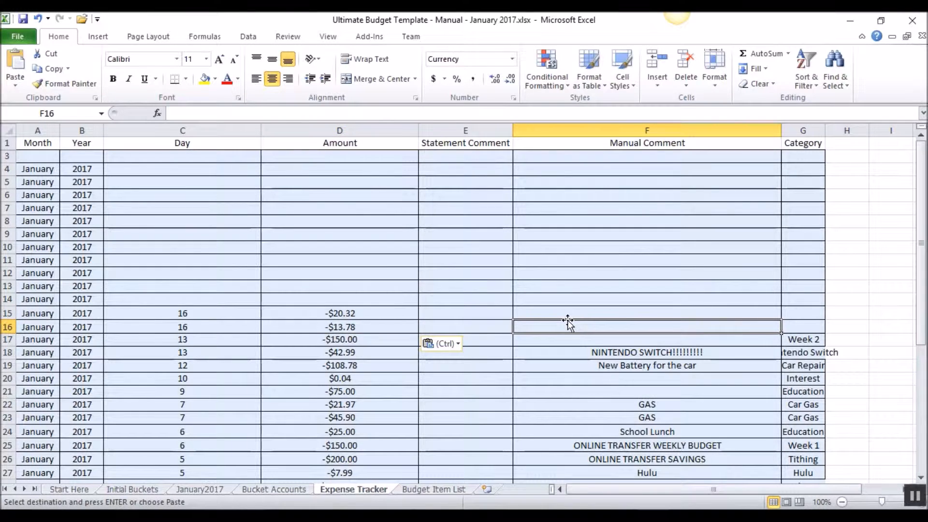
text(Birthday!)
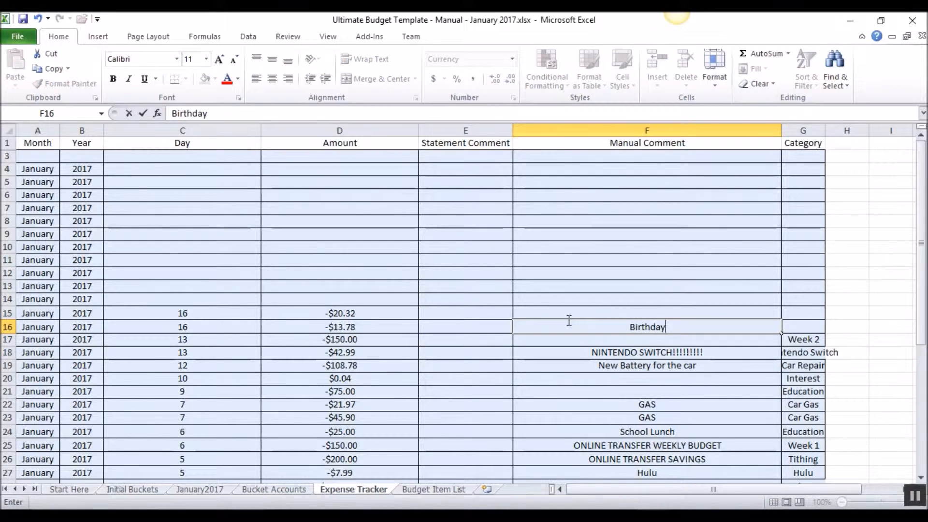
key(Up)
key(Down)
key(ctrl+c)
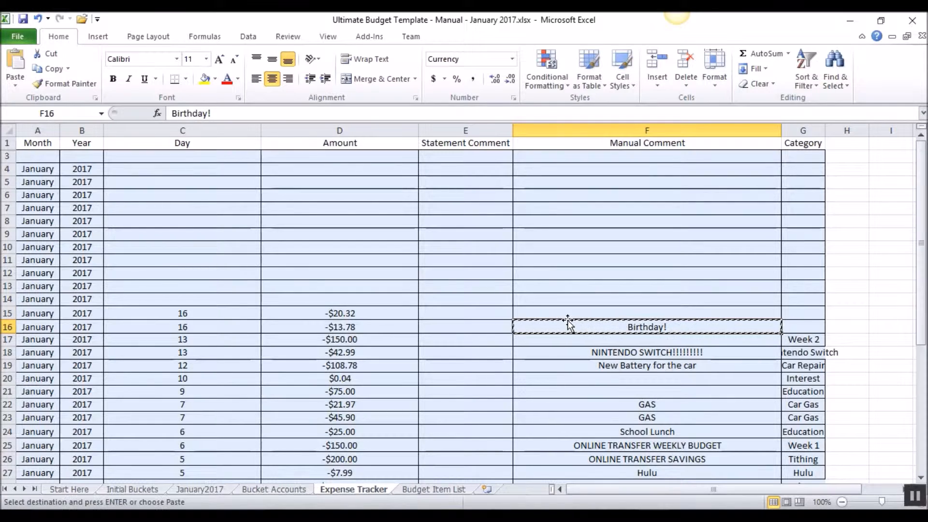
key(Up)
key(ctrl+v)
key(Right)
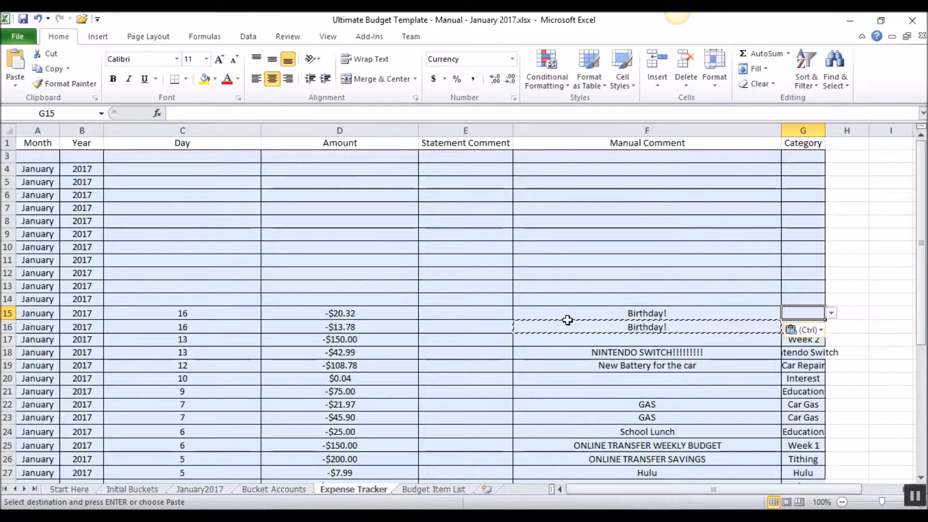
text(Holida)
key(Return)
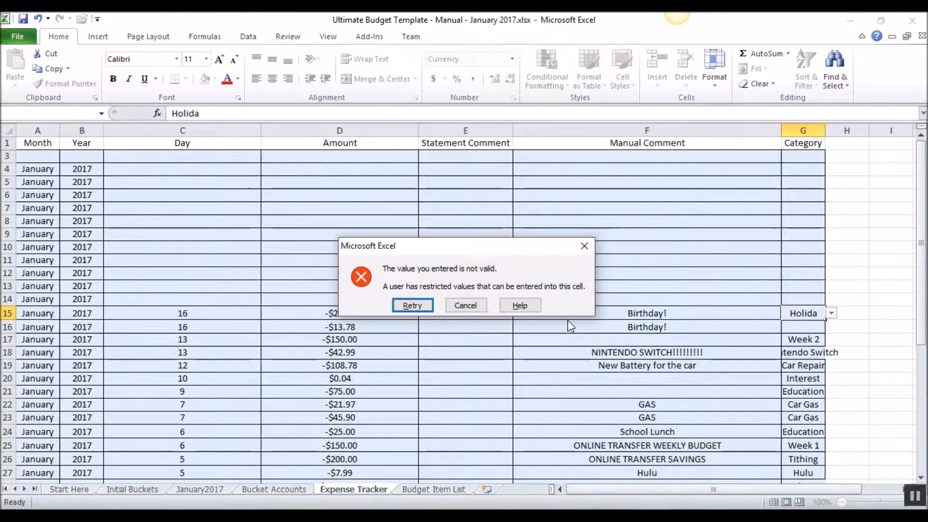
click(480, 307)
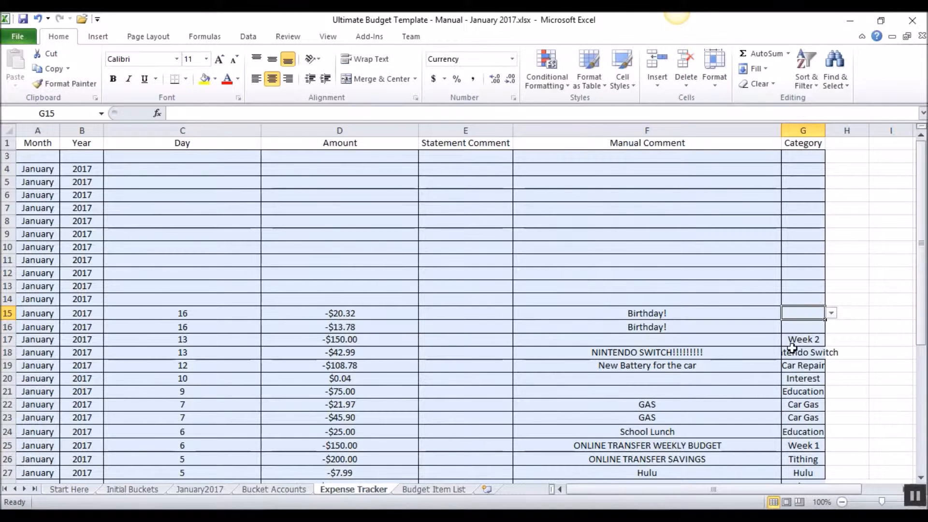
- Set the category of the two January 16 transactions in rows 15 and 16 to Holiday
text(Holiday)
key(Return)
text(Holiday)
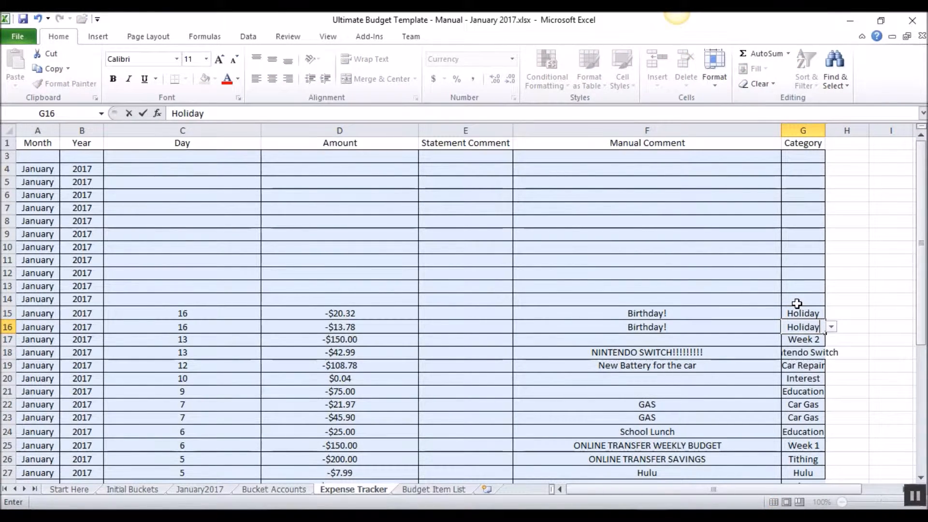
key(Return)
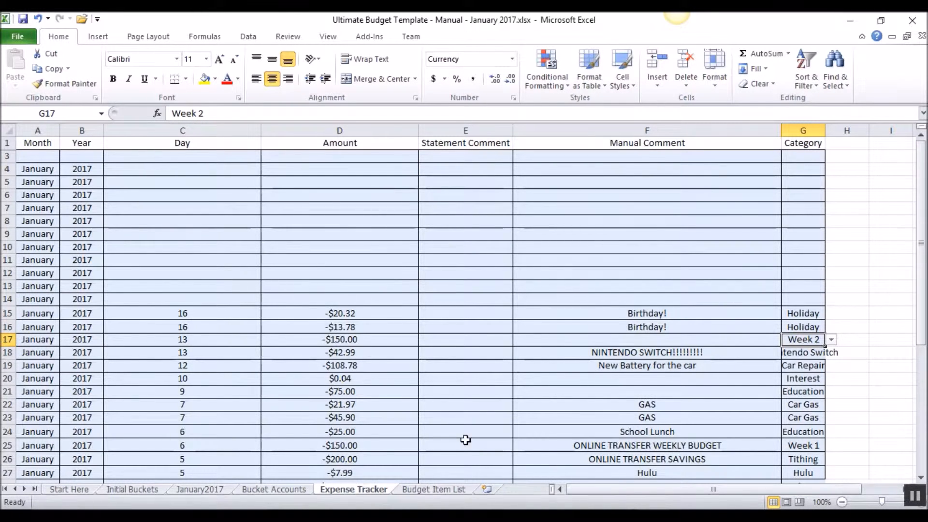
- Check which transactions in Checking2 (3).csv are dated 1/17/2017, going through the dates from A12 up to A7
click(696, 471)
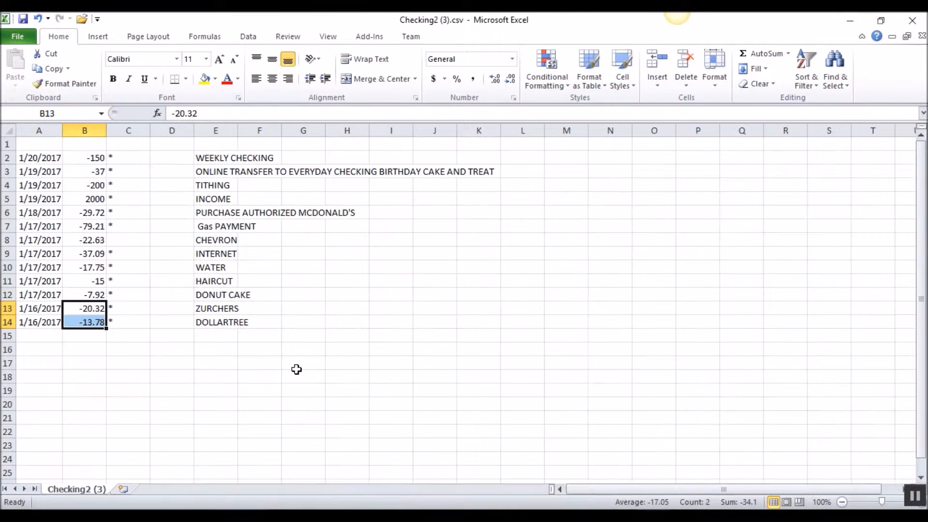
click(35, 293)
click(36, 280)
click(35, 266)
click(36, 253)
click(35, 240)
click(35, 226)
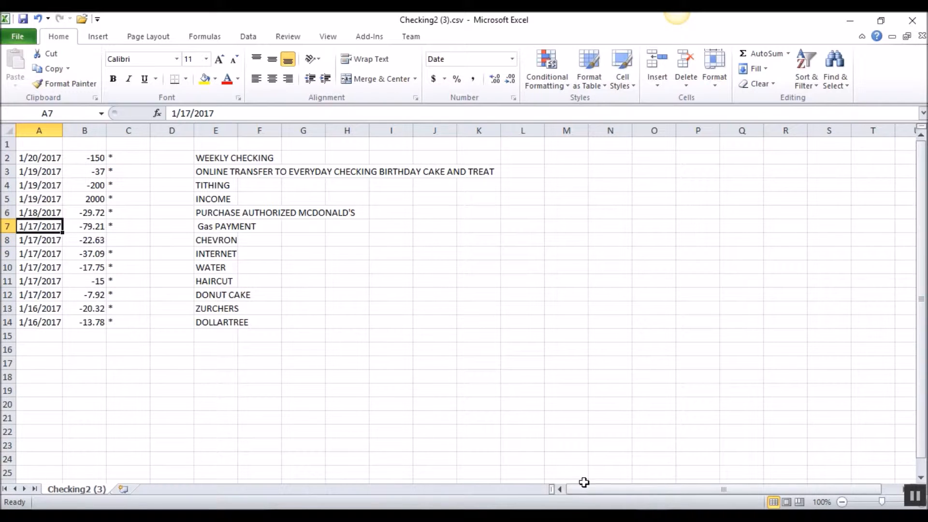
- Enter day 17 in C14 and C13 of the Expense Tracker and fill it upward through C9
mouse_move(690, 460)
click(603, 471)
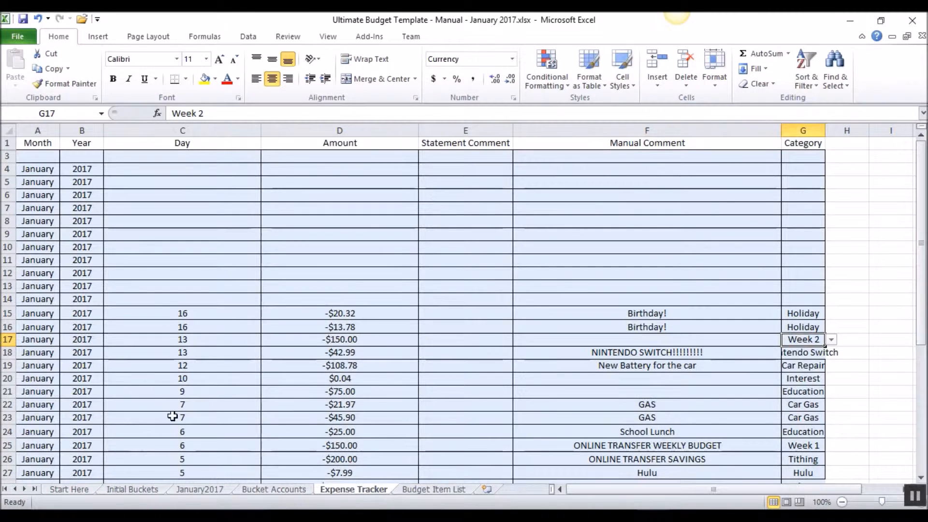
click(176, 297)
text(17)
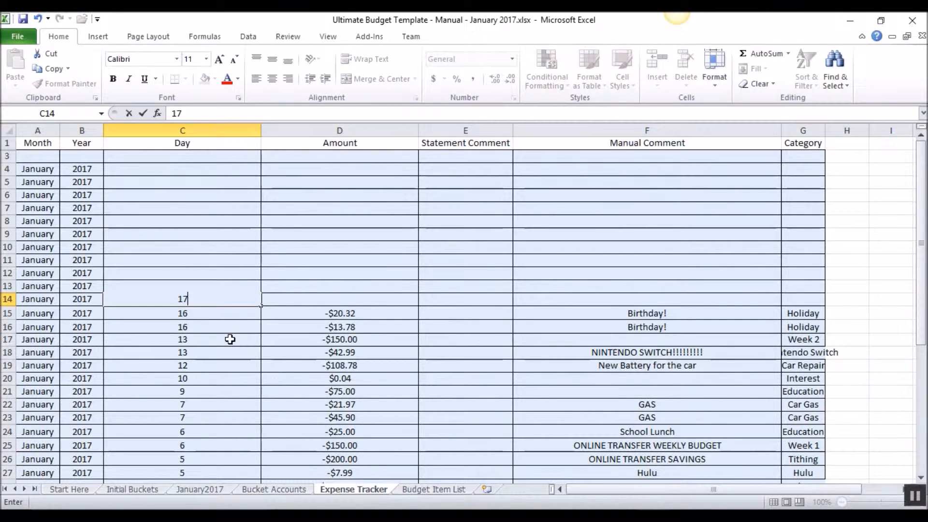
key(Return)
key(Up)
key(Up)
text(17)
key(Return)
click(200, 284)
drag(200, 284, 258, 229)
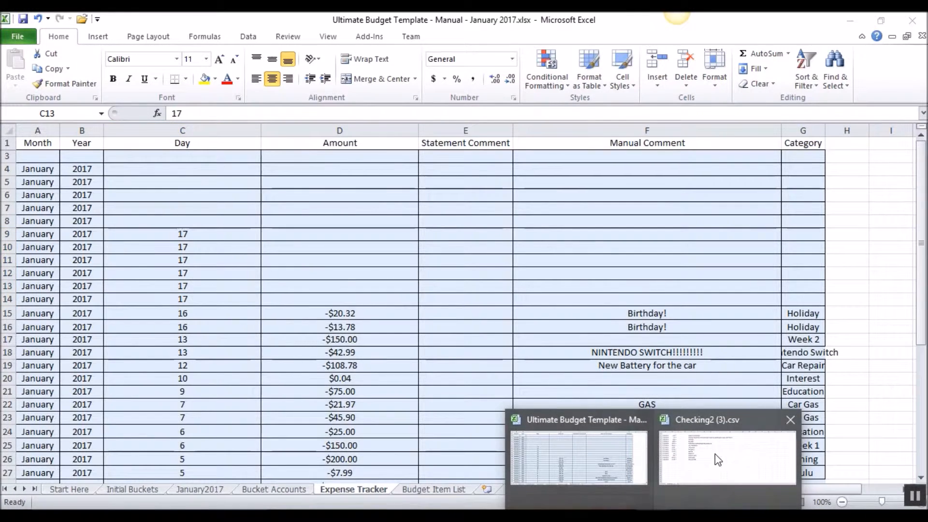
- Copy the six January 17 amounts in B7:B12 of Checking2 (3).csv into D9:D14 of the Expense Tracker as values only
click(694, 448)
drag(88, 228, 88, 294)
key(ctrl+c)
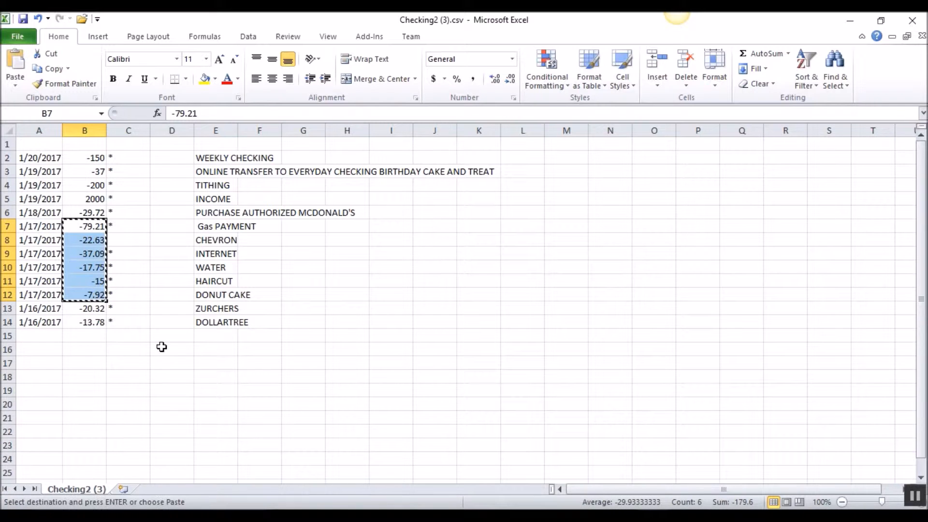
click(631, 487)
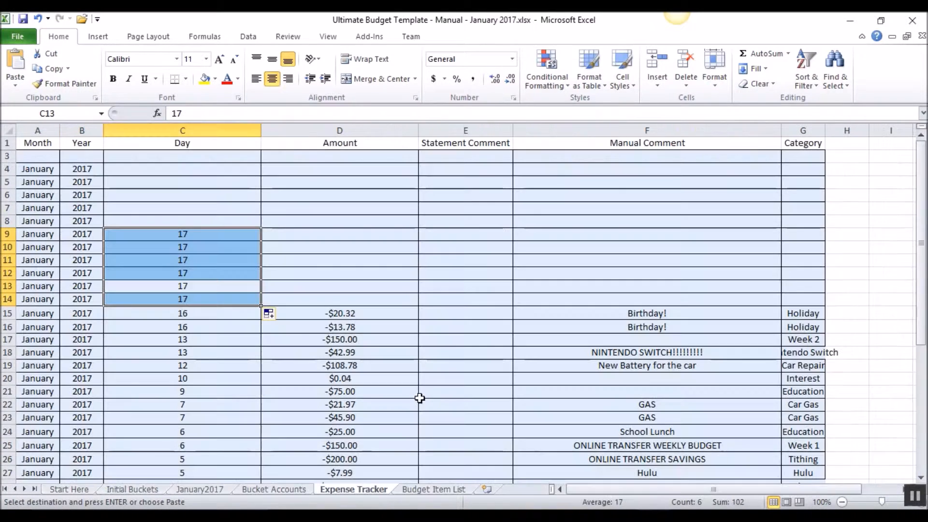
right_click(308, 237)
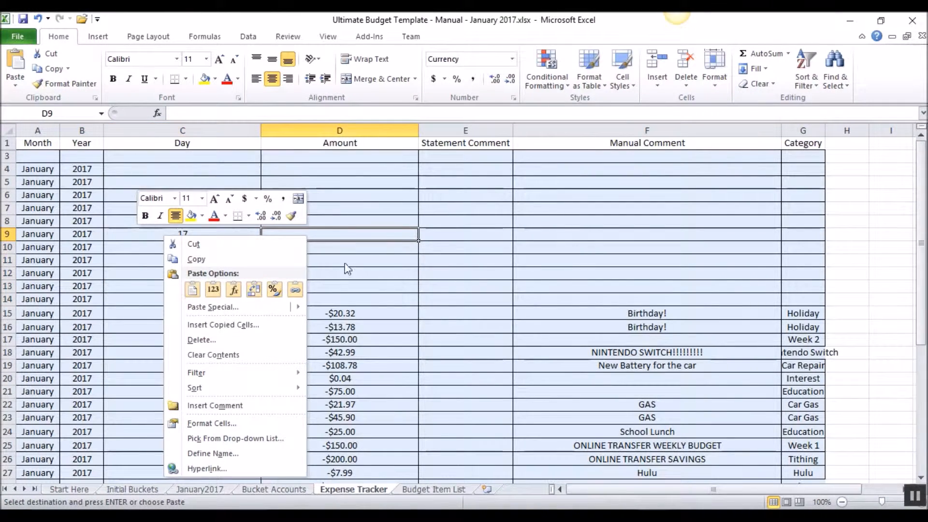
click(213, 289)
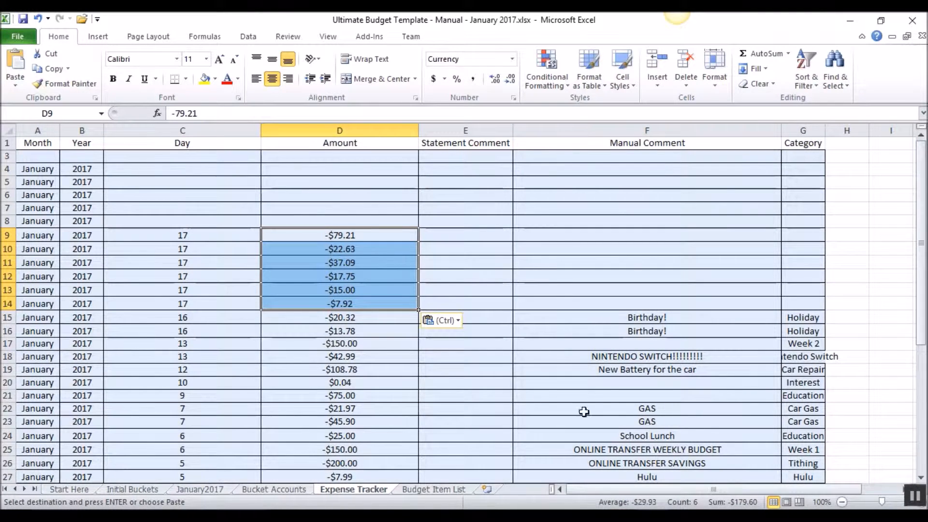
- Review the descriptions and amounts of the January 17 transactions in Checking2 (3).csv, from DONUT CAKE up to Gas PAYMENT
click(716, 480)
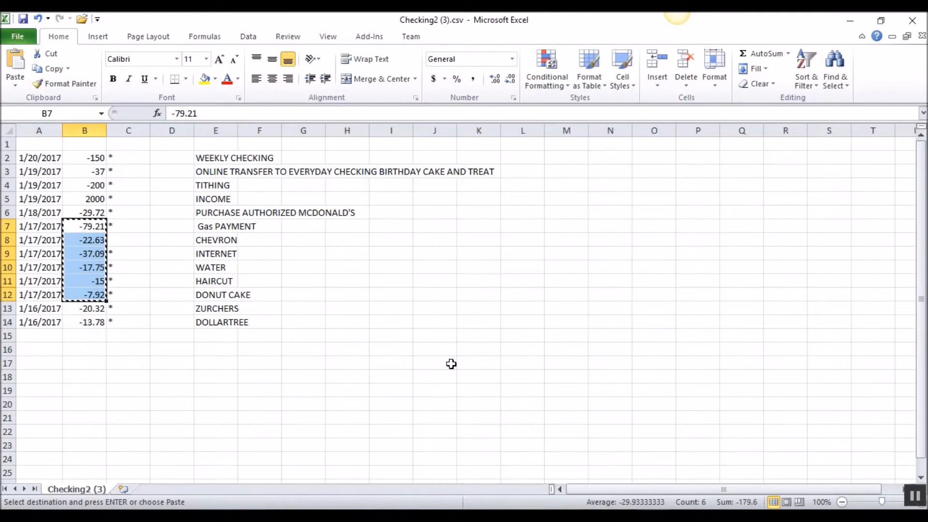
click(210, 294)
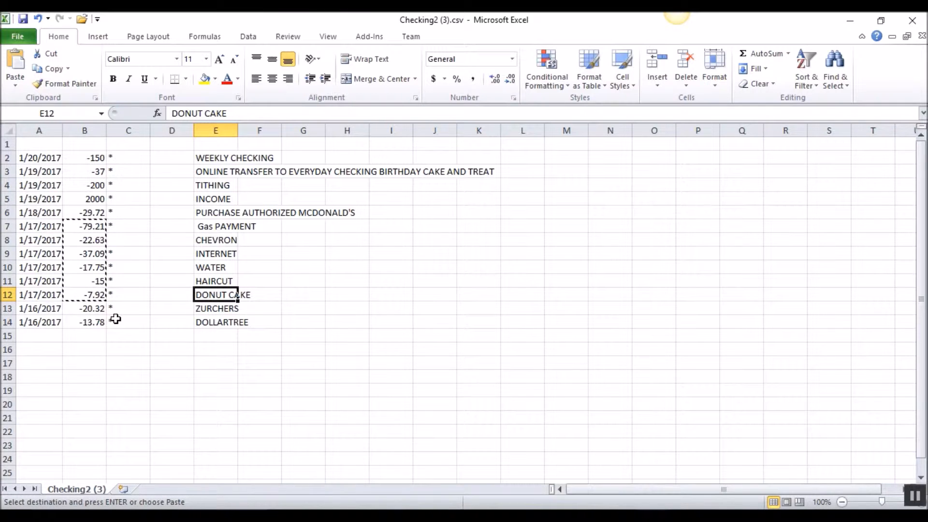
click(224, 281)
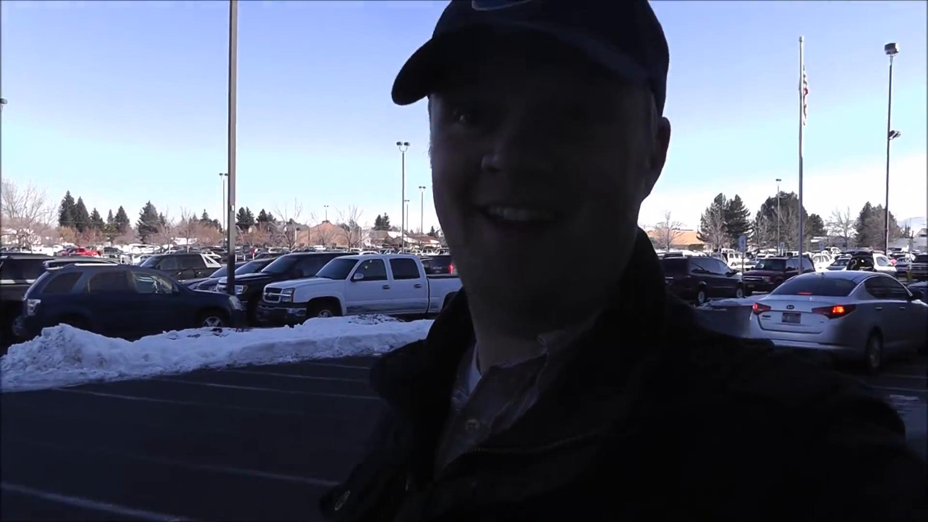
click(213, 267)
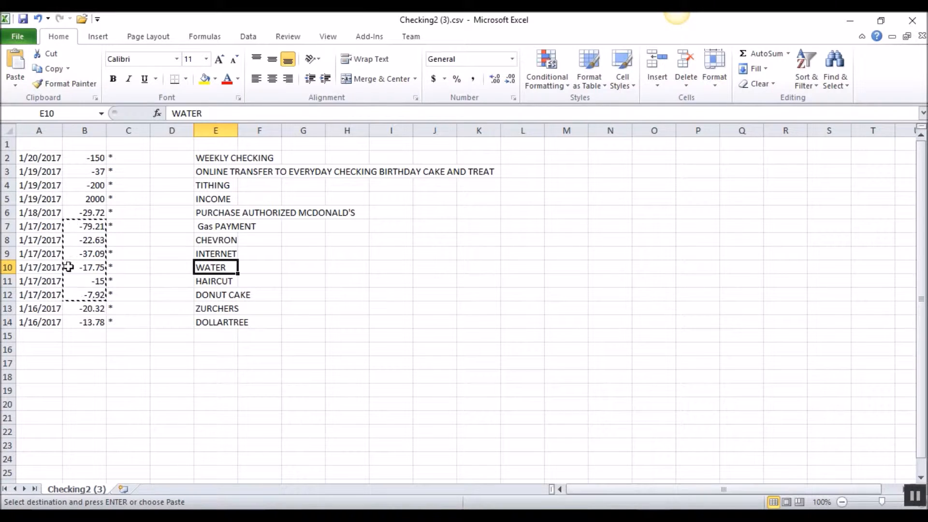
drag(73, 267, 98, 267)
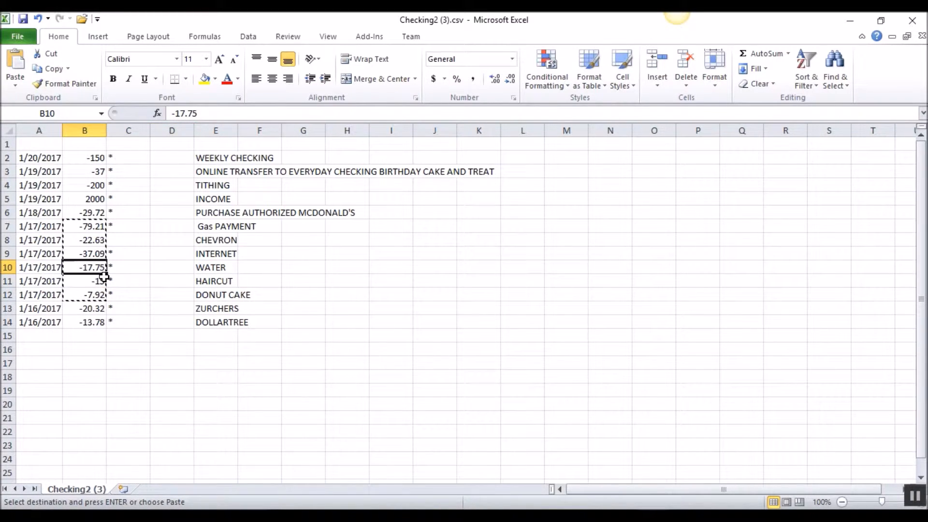
click(93, 253)
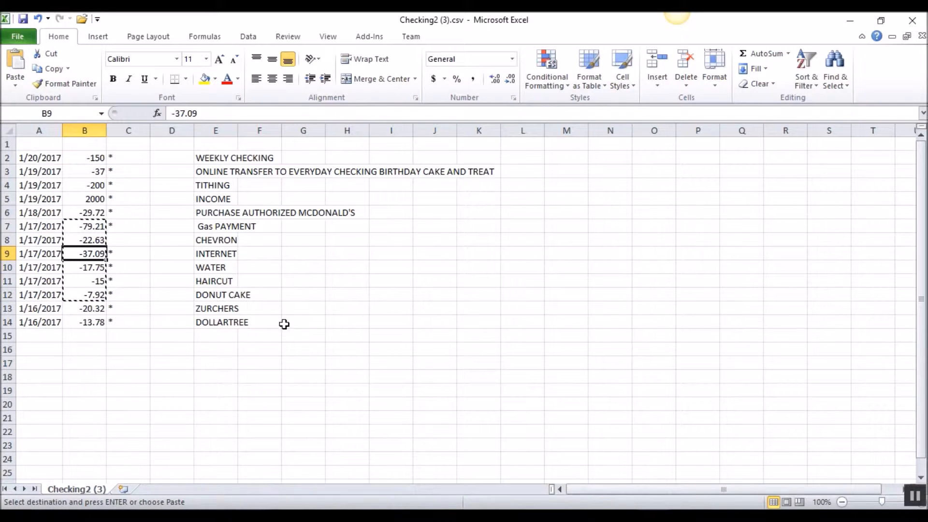
click(331, 277)
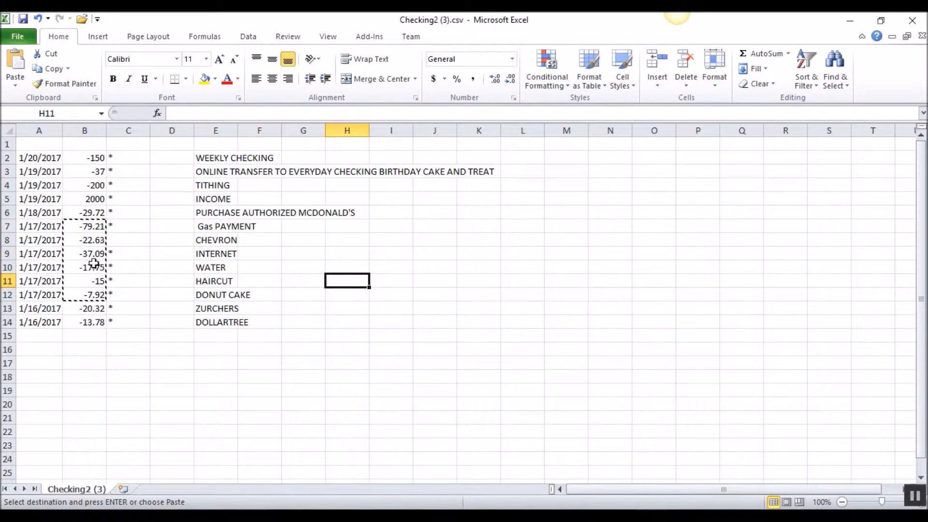
click(90, 240)
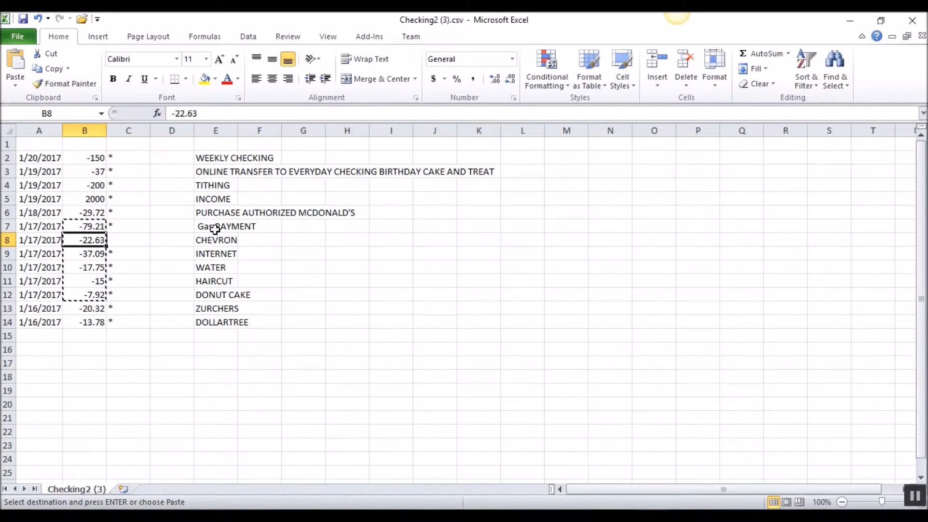
click(90, 227)
- Copy the descriptions in E7:E12 of Checking2 (3).csv into the Manual Comment cells F9:F14 of the Expense Tracker as values only
drag(218, 227, 209, 292)
key(ctrl+c)
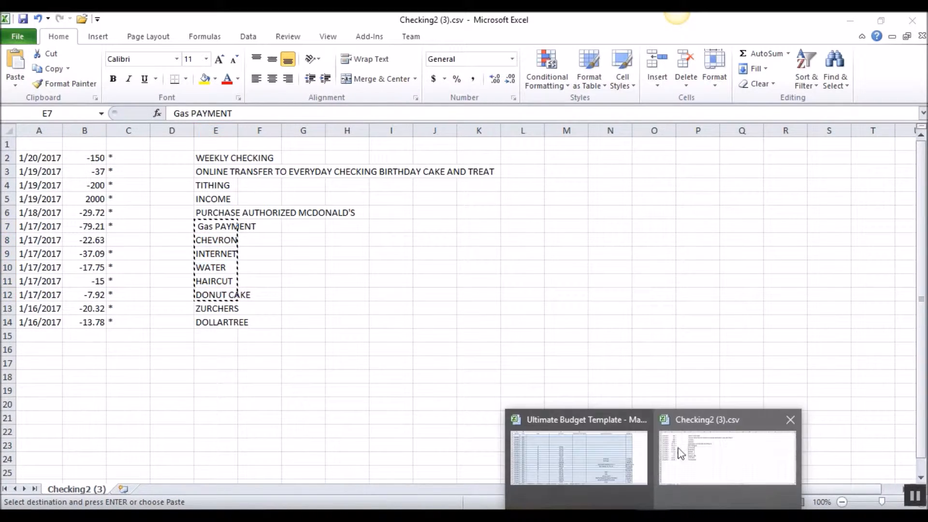
click(575, 449)
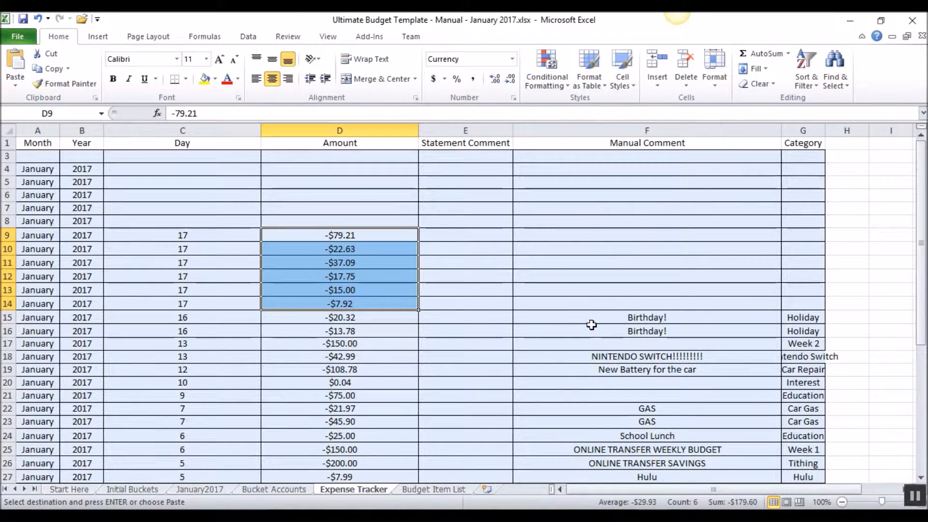
right_click(593, 238)
click(501, 291)
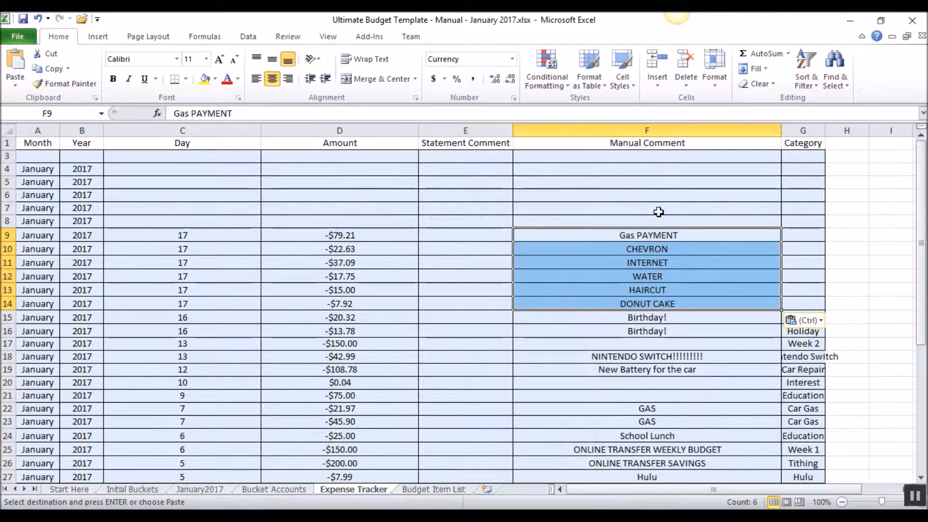
- Set the category of the DONUT CAKE transaction in row 14 to Holiday
click(799, 304)
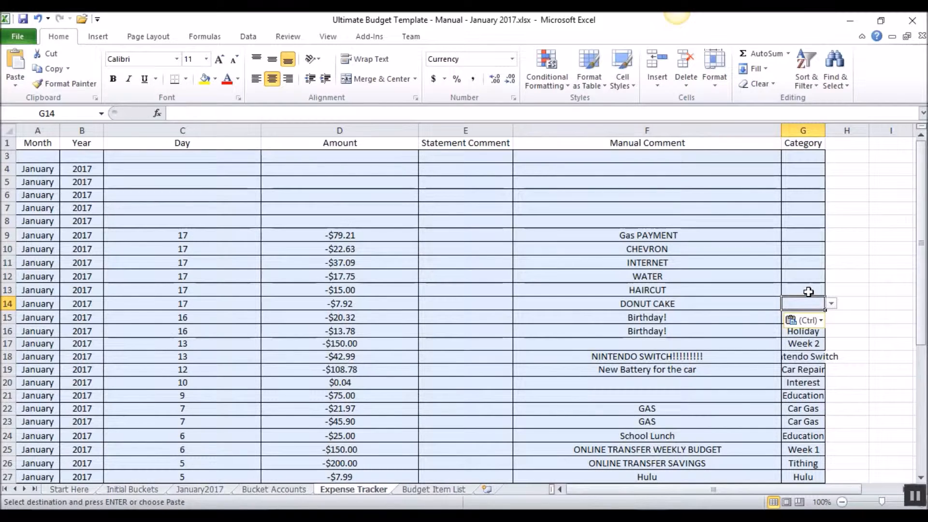
text(Holida)
key(Return)
- Check the category list and the bucket account expenses on the January2017 sheet, and set the HAIRCUT category in row 13 to Clothes
click(808, 292)
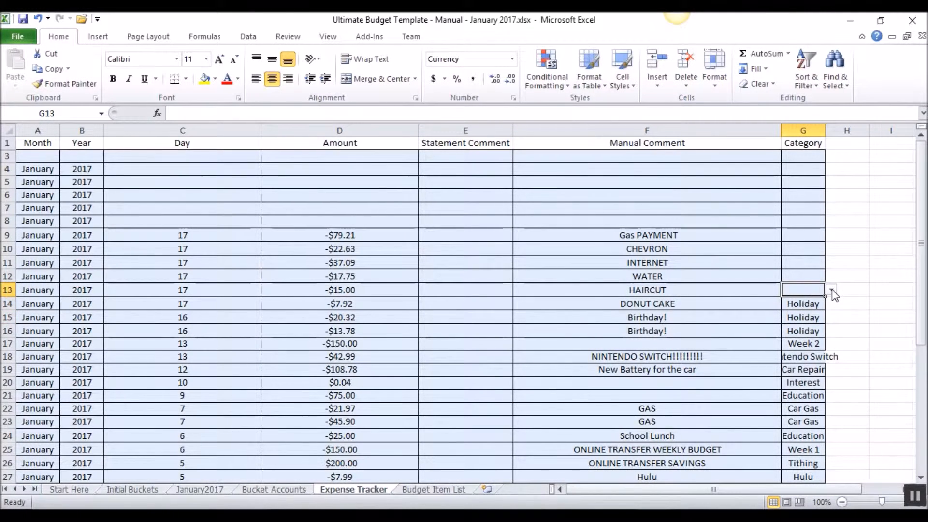
click(831, 290)
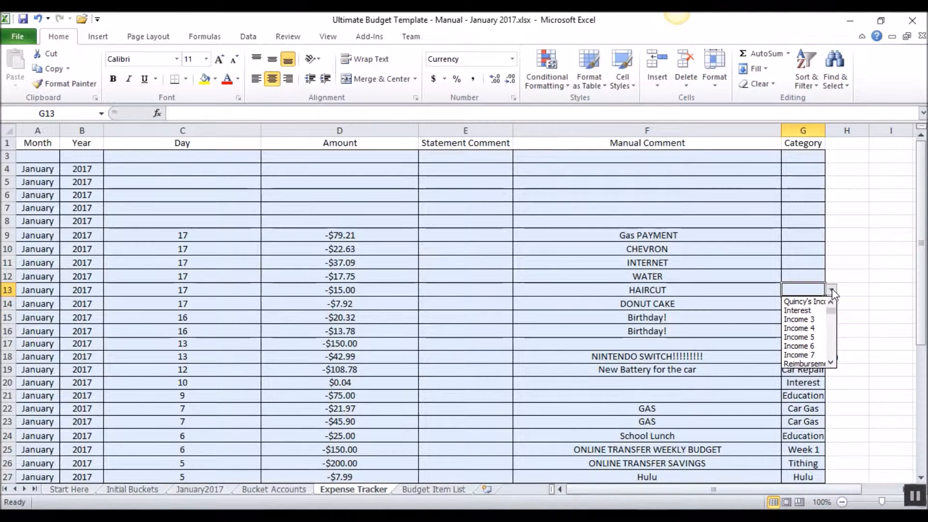
click(831, 363)
click(831, 361)
click(831, 362)
click(831, 362)
click(831, 361)
click(831, 362)
click(193, 489)
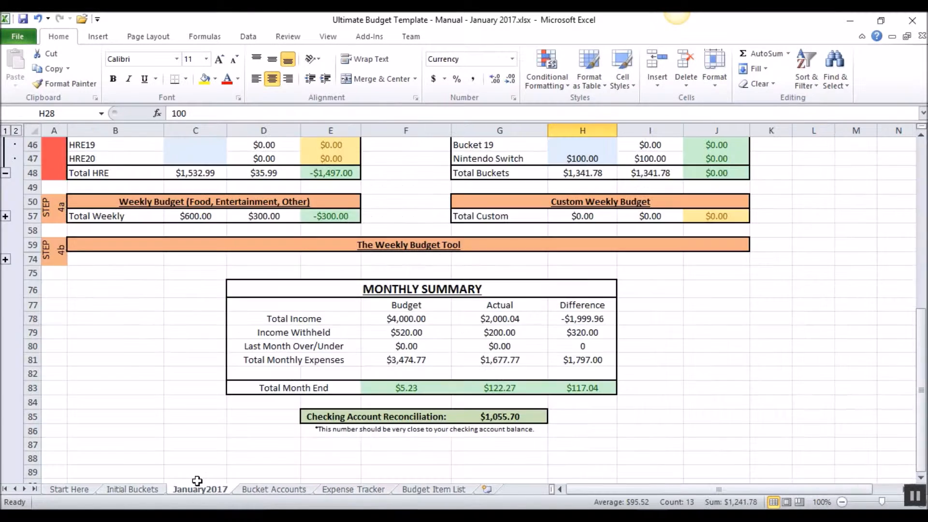
scroll(533, 293, up, 7)
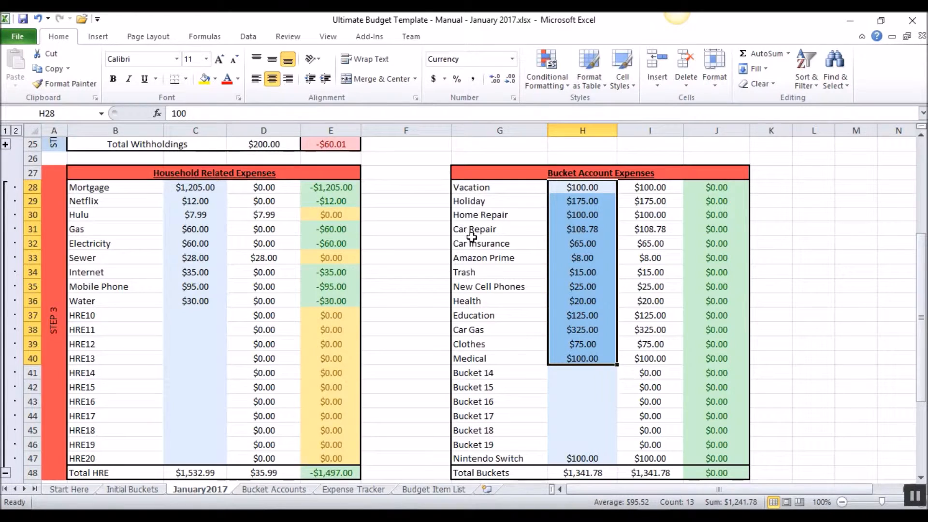
drag(469, 344, 581, 343)
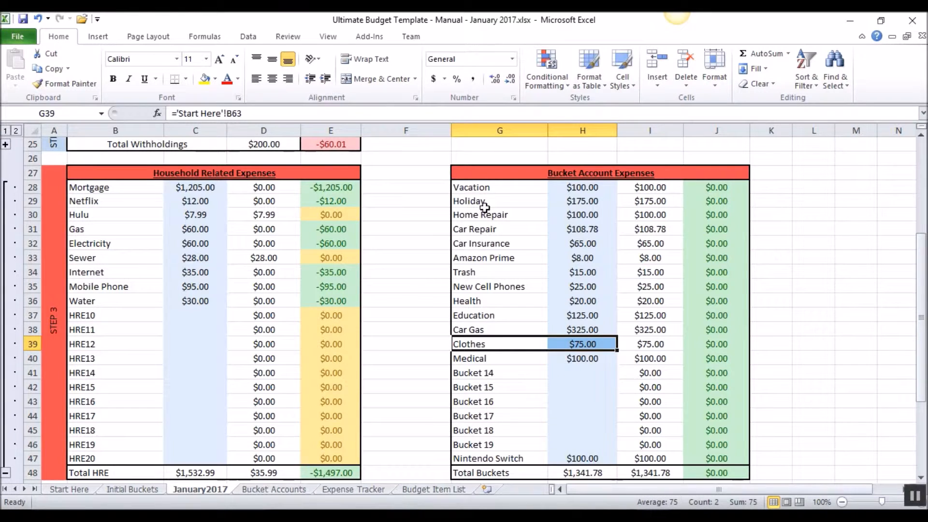
click(274, 489)
click(379, 483)
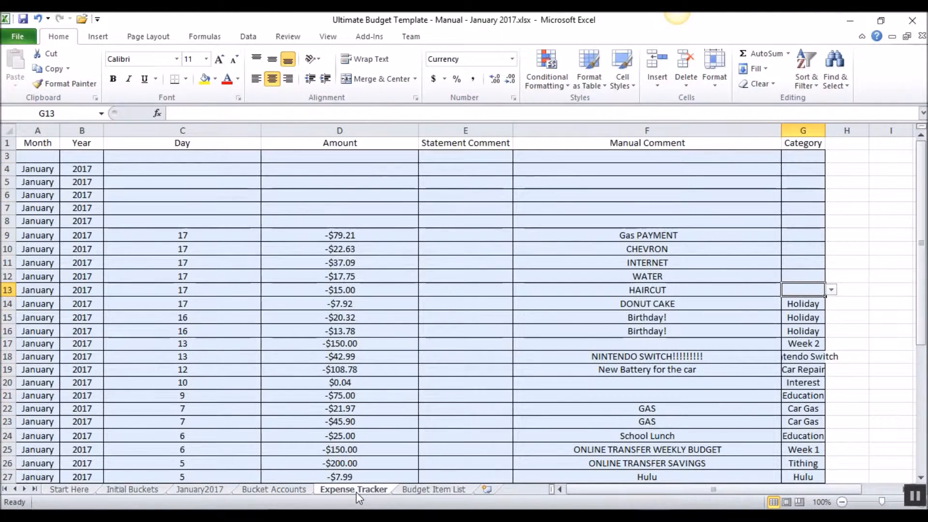
text(Clothes)
key(Return)
- Try to set the category of the WATER transaction in row 12 to Water Bill
key(Up)
key(Up)
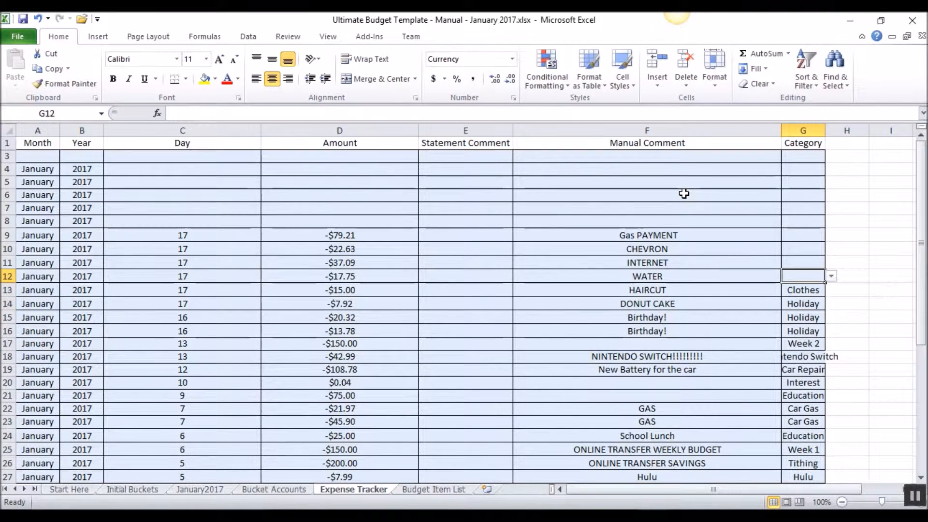
text(WAter)
key(BackSpace)
key(BackSpace)
key(BackSpace)
key(BackSpace)
text(ater)
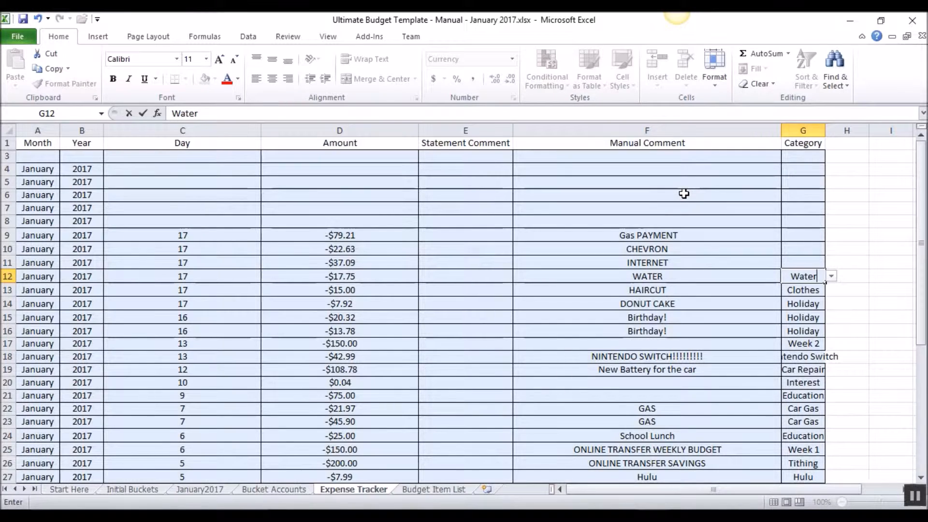
text( Bill)
key(Return)
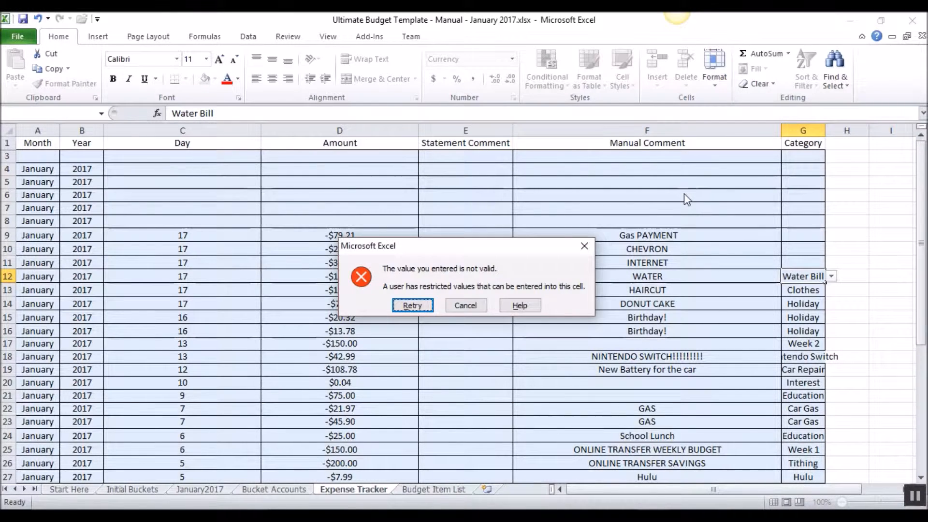
key(Return)
- Set the category of the WATER transaction in row 12 to Water and the INTERNET transaction in row 11 to Internet
text(Water)
key(Return)
key(Up)
key(Up)
key(Up)
key(Down)
text(Internet)
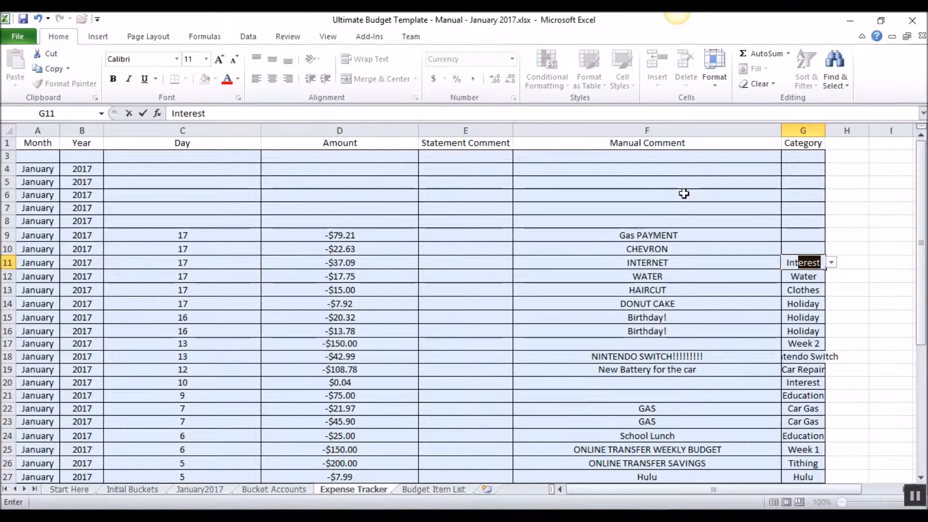
key(Return)
- Set the category of the CHEVRON transaction in row 10 to Car Gas and the Gas PAYMENT in row 9 to Gas
key(Up)
key(Up)
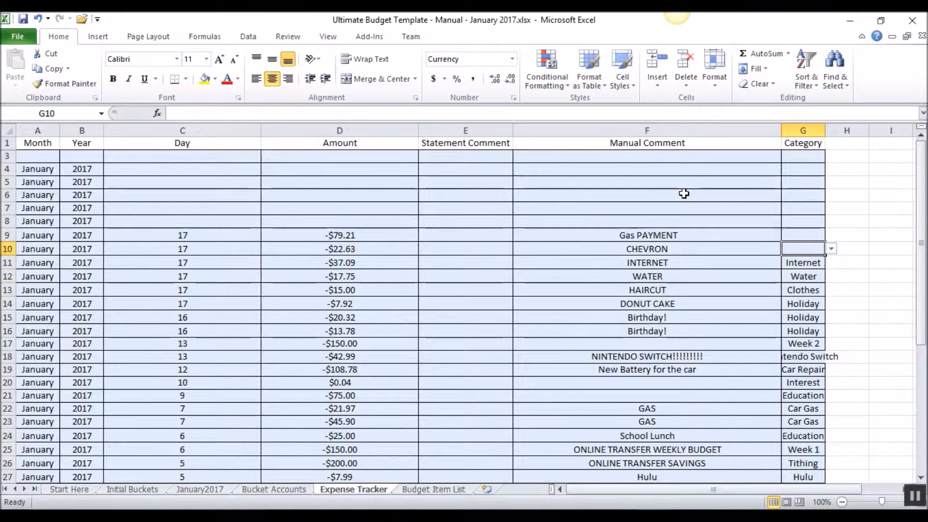
text(G)
key(BackSpace)
text(Car G)
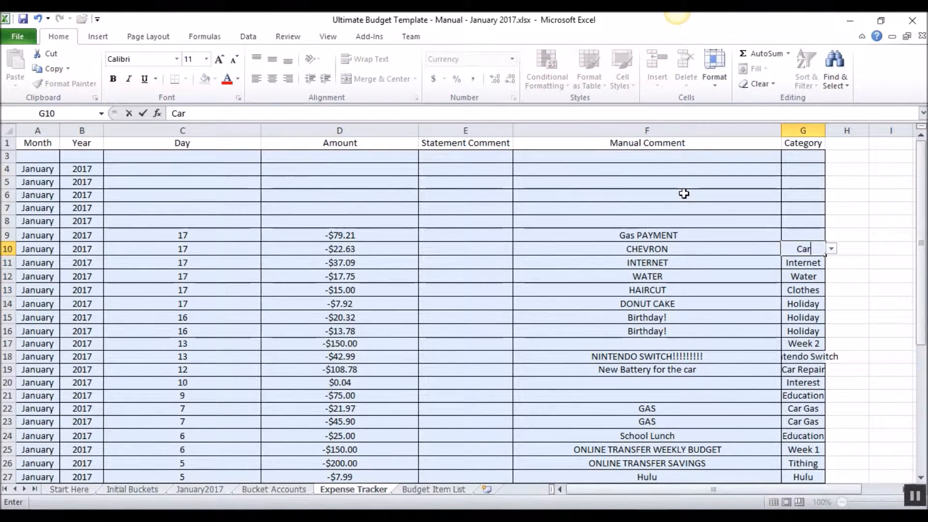
key(Return)
key(Up)
key(Up)
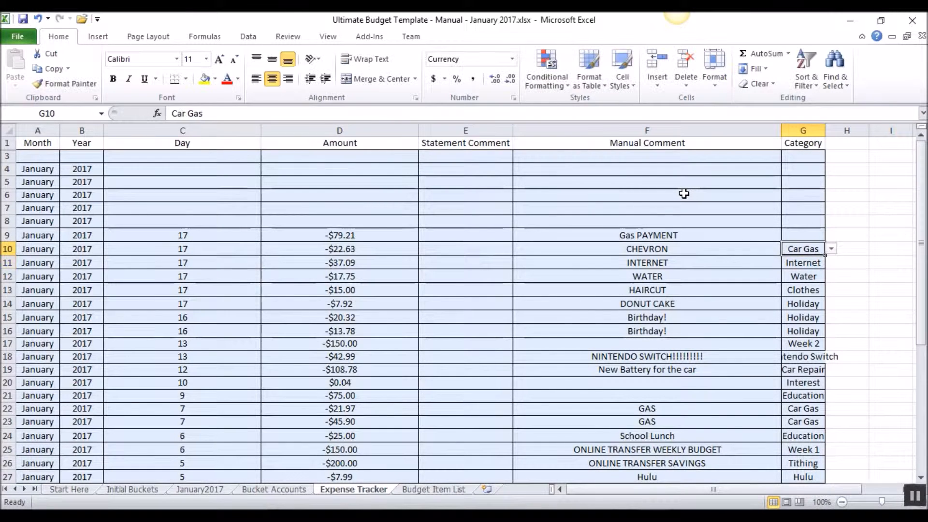
text(Gas)
key(Return)
- Copy the McDonald's purchase amount of -29.72 from the checking CSV and paste it as a value into the Amount cell of row 8
click(339, 235)
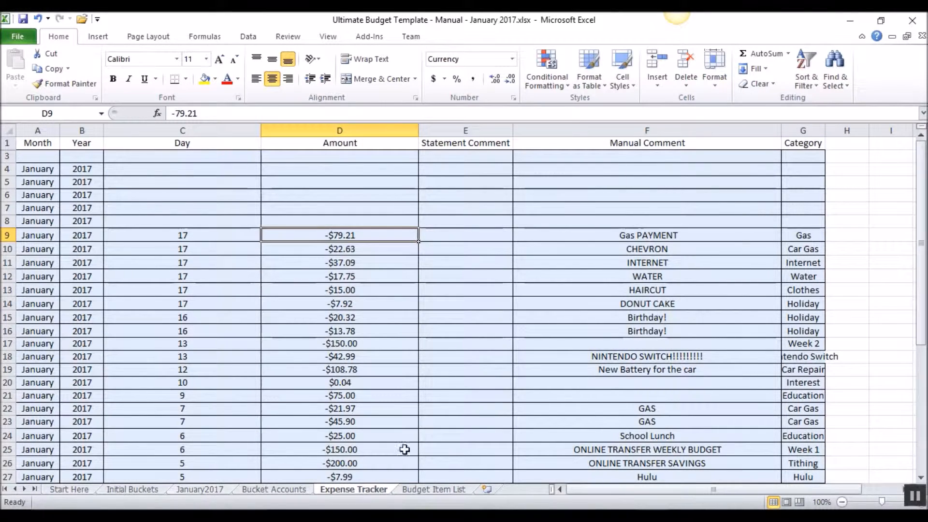
click(646, 517)
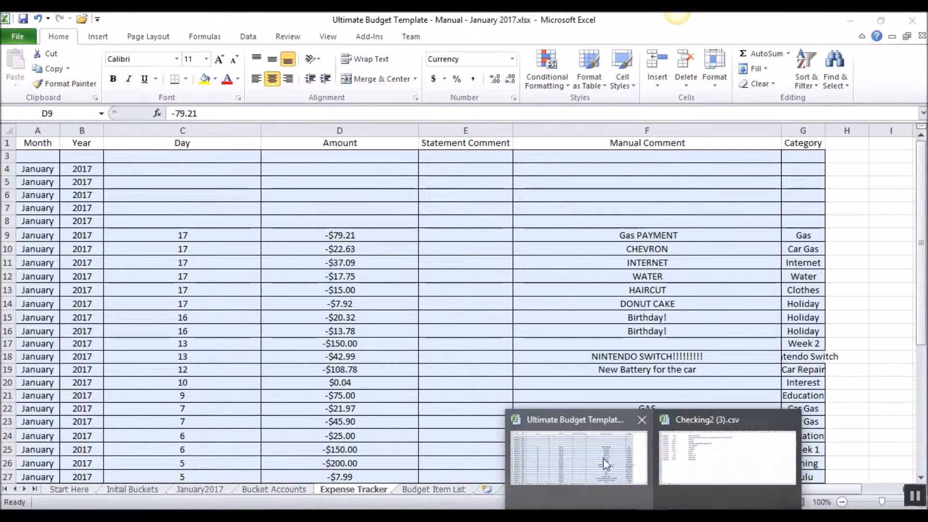
click(685, 449)
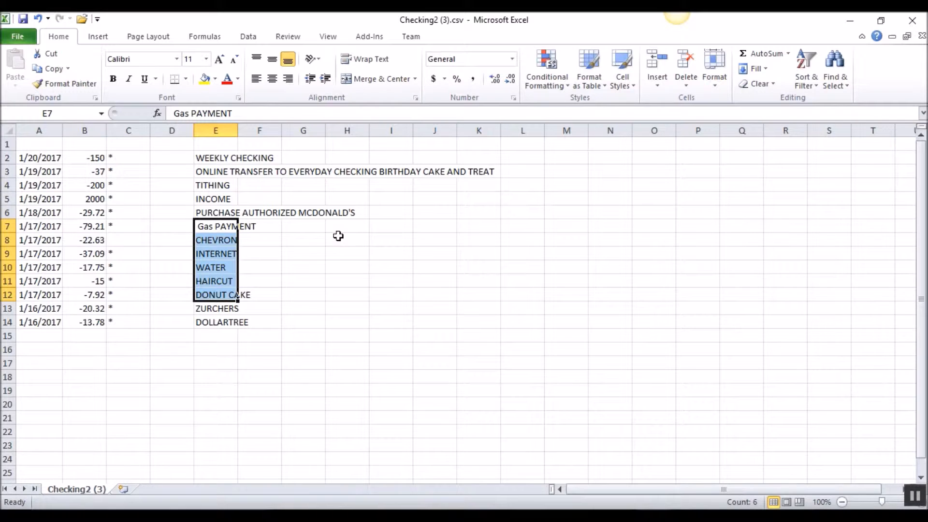
click(97, 215)
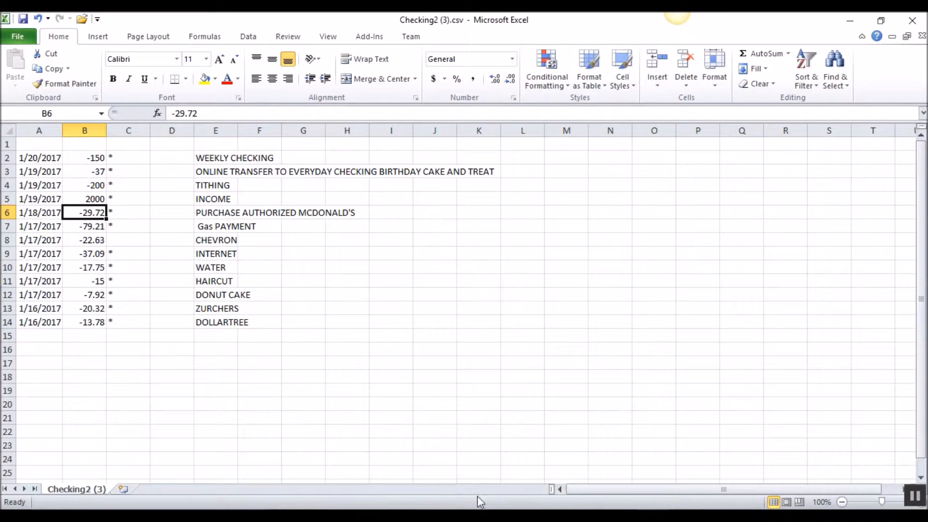
click(654, 516)
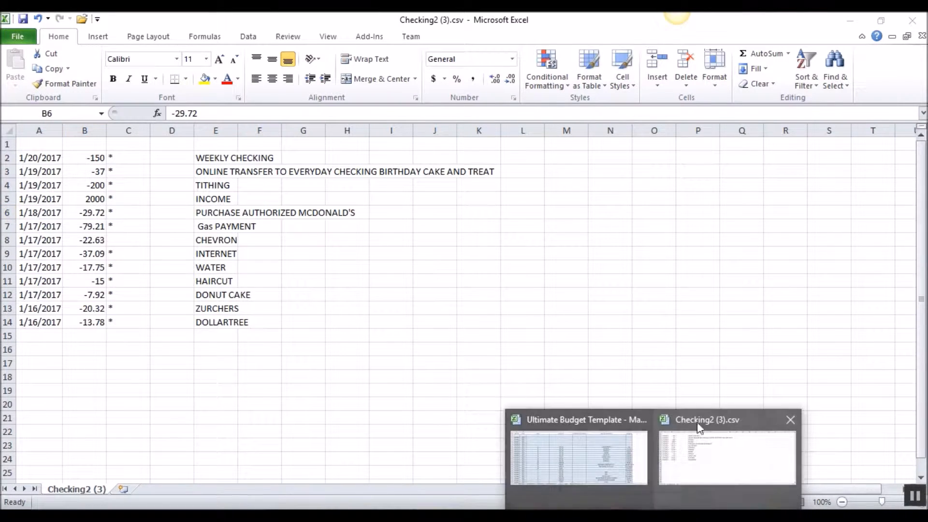
click(718, 453)
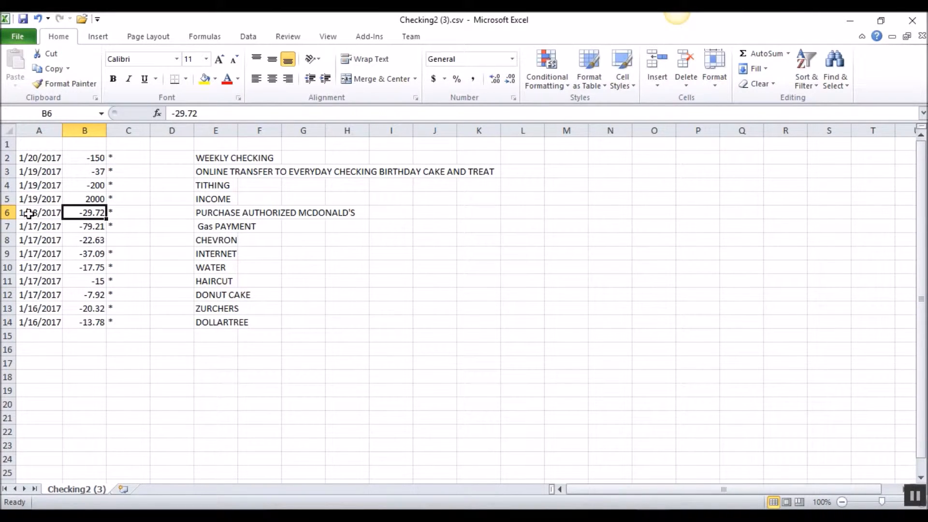
key(ctrl+c)
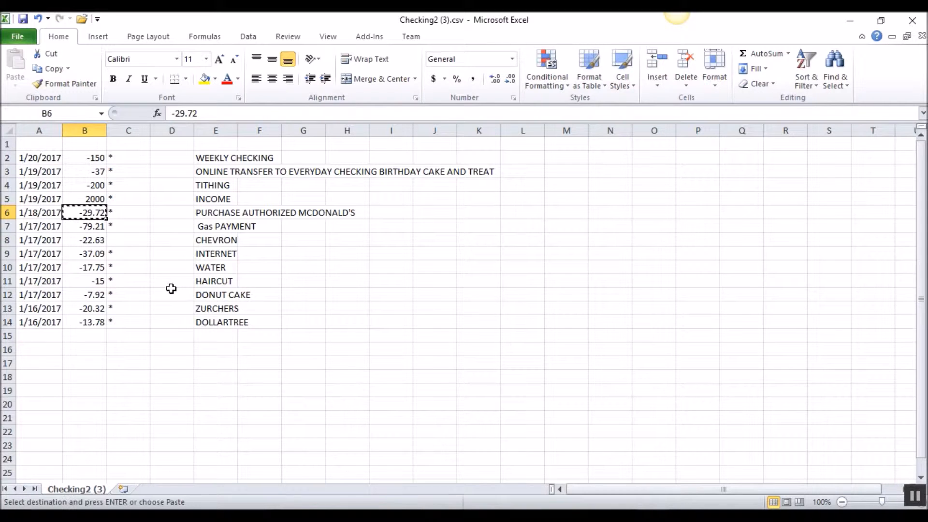
click(596, 449)
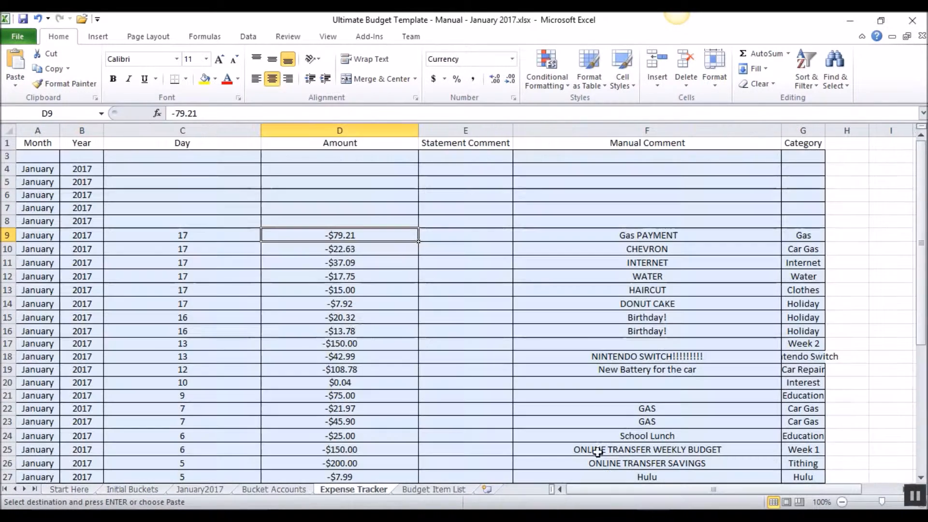
right_click(340, 222)
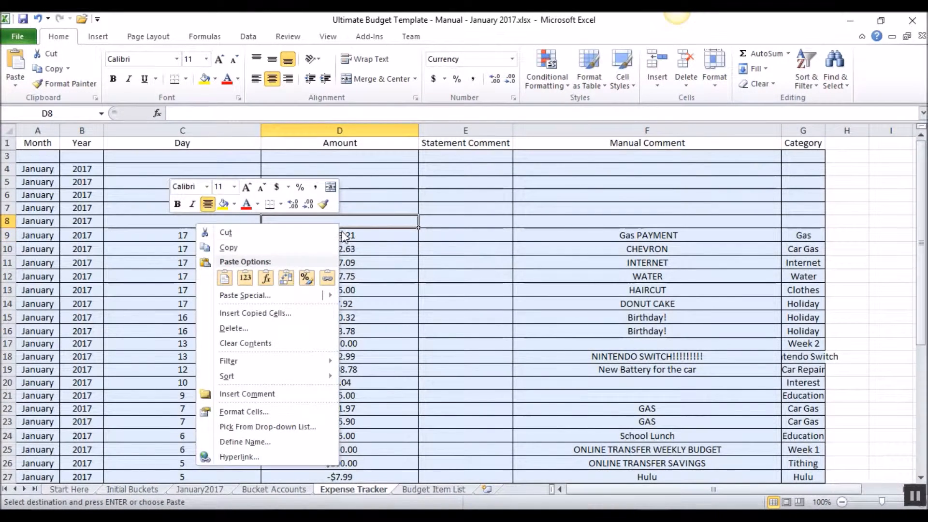
click(245, 277)
- Enter day 18 and the category Holiday for the -$29.72 transaction in row 8
key(Left)
text(18)
key(Tab)
key(Tab)
key(Tab)
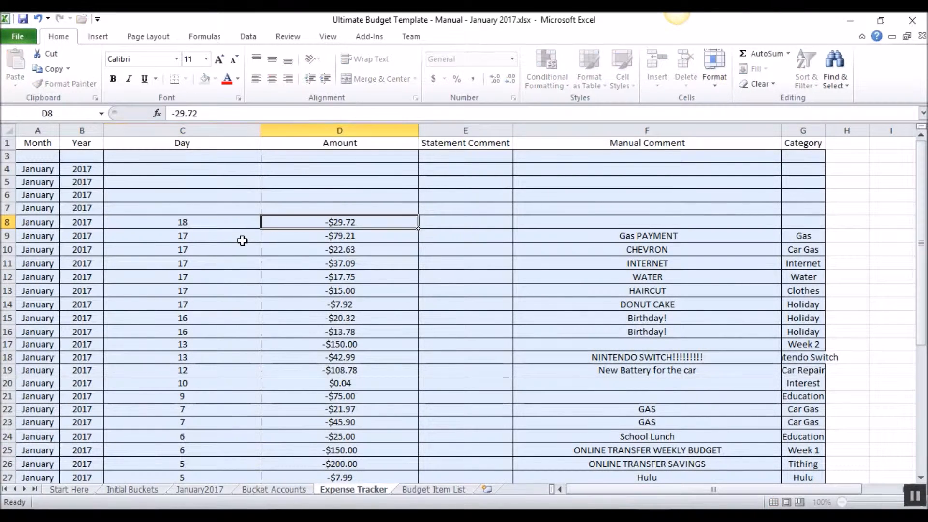
key(Tab)
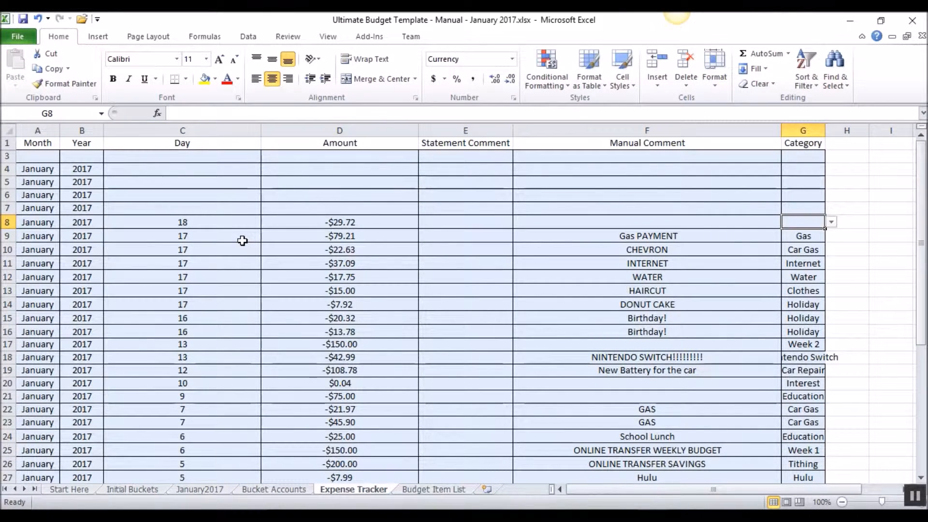
text(Holiday)
key(shift+Tab)
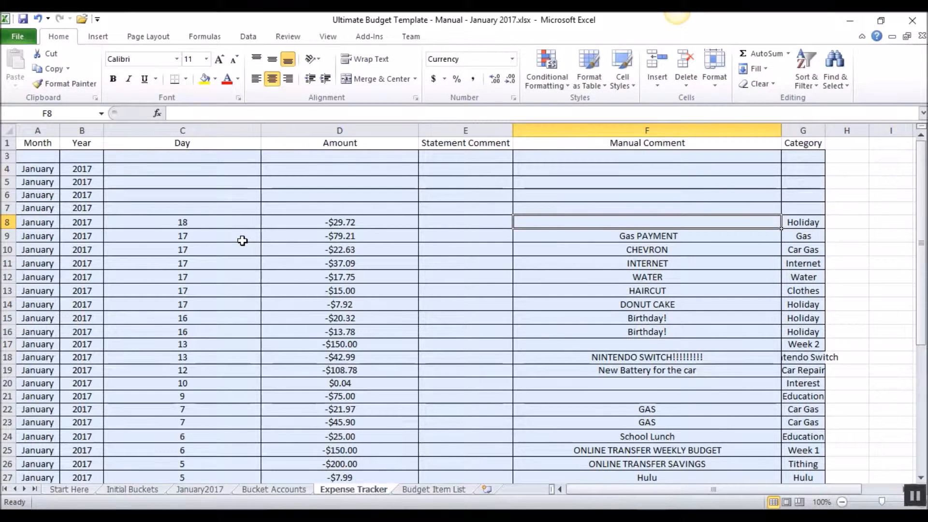
- Enter the manual comment "McDonalds Birthday!" for the transaction in row 8
text(McDonalds )
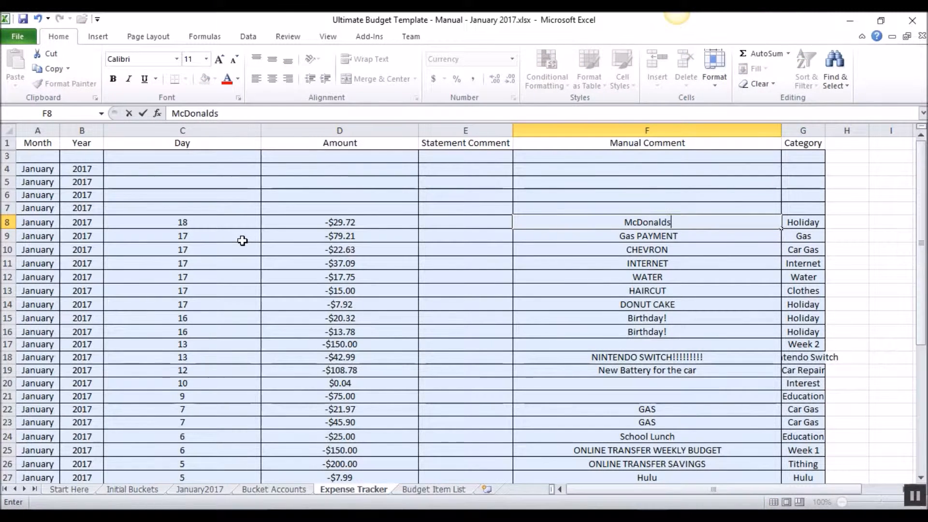
text(Birthday!)
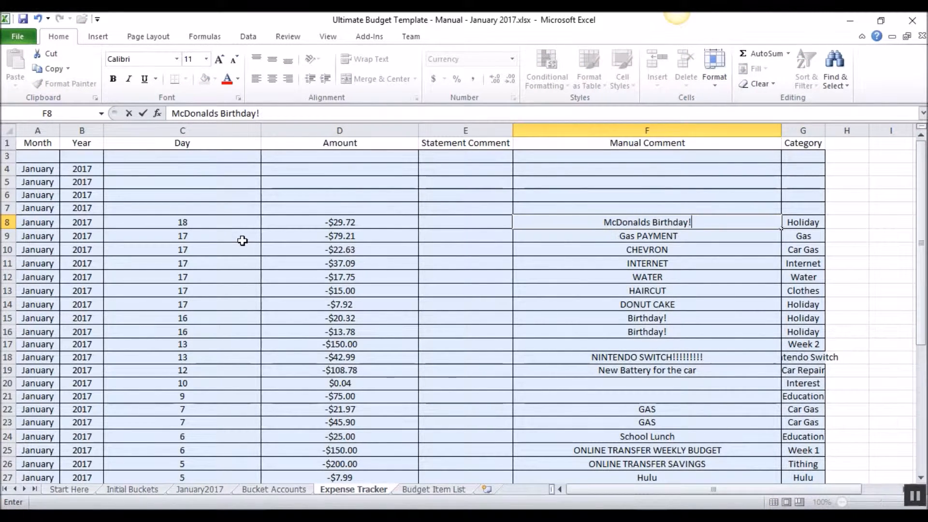
key(Return)
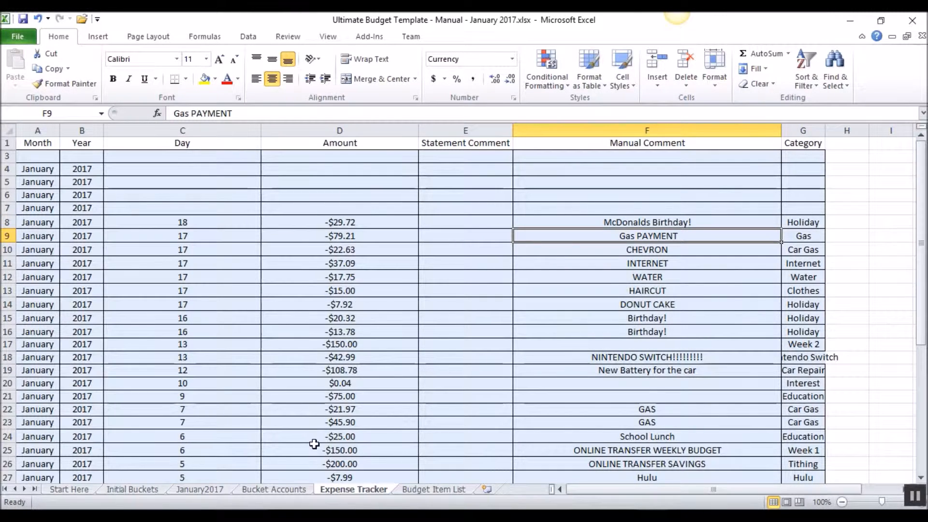
- Copy the amounts of the three 1/19/2017 transactions from the checking CSV and return to the Expense Tracker
mouse_move(524, 505)
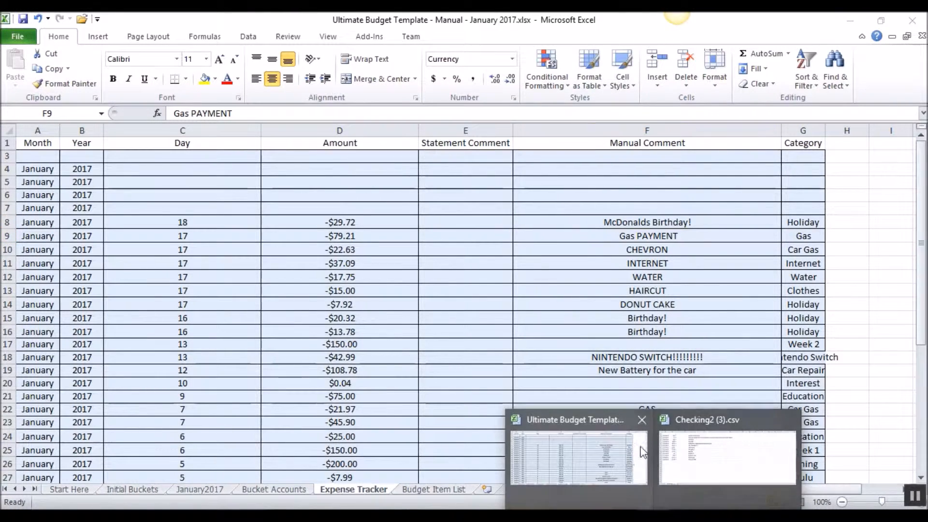
click(656, 434)
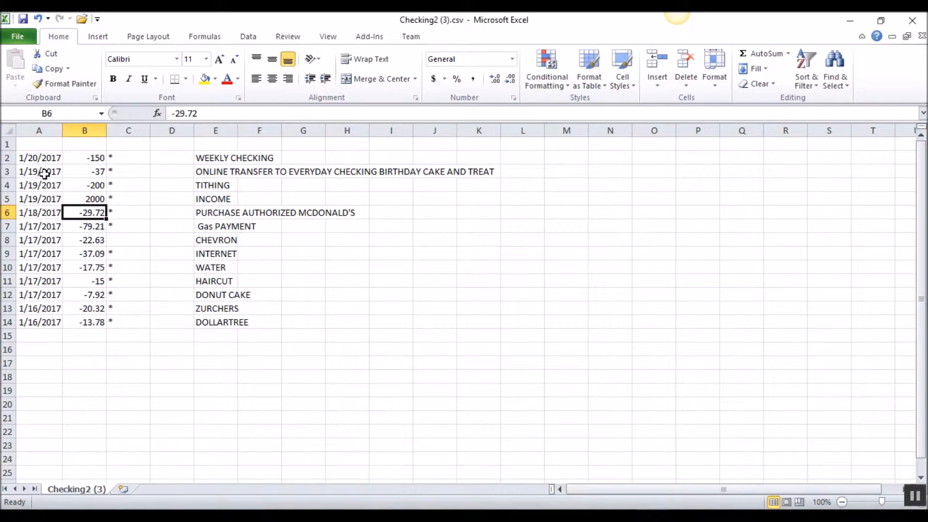
drag(97, 175, 94, 195)
key(ctrl+c)
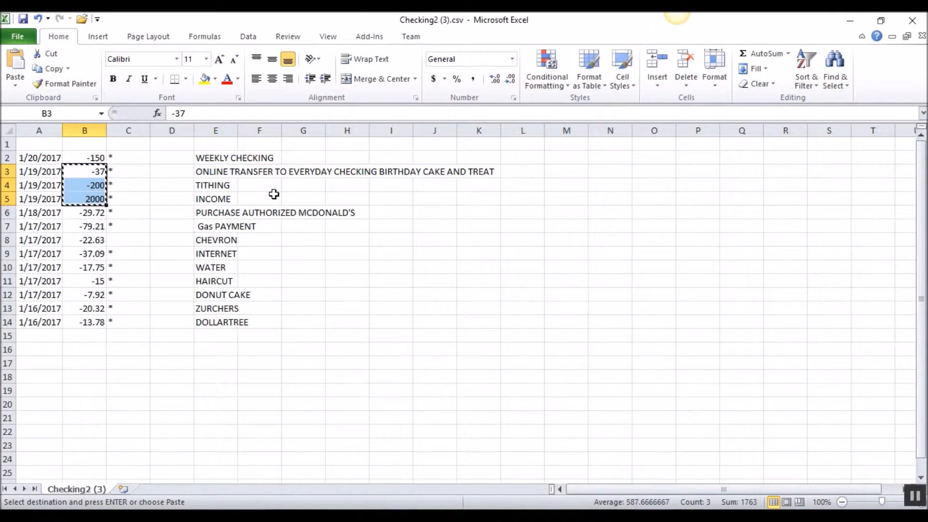
click(652, 516)
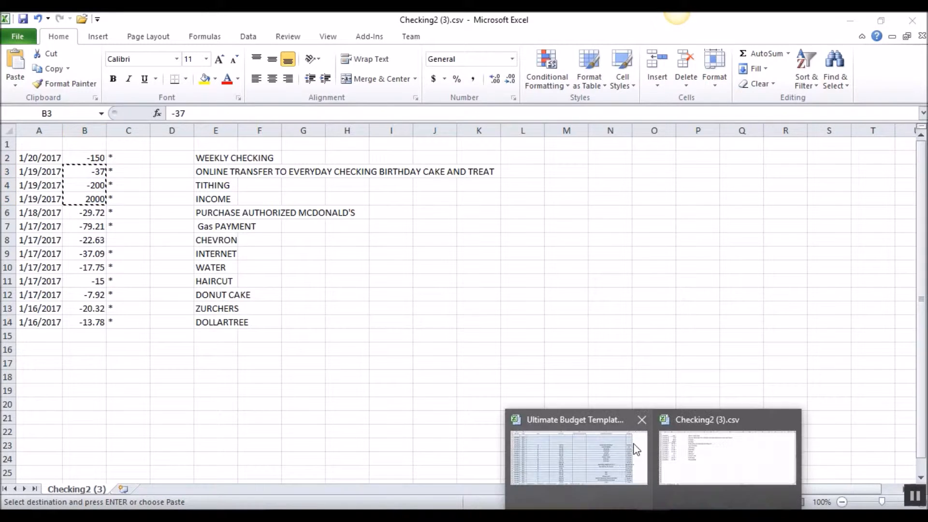
click(635, 449)
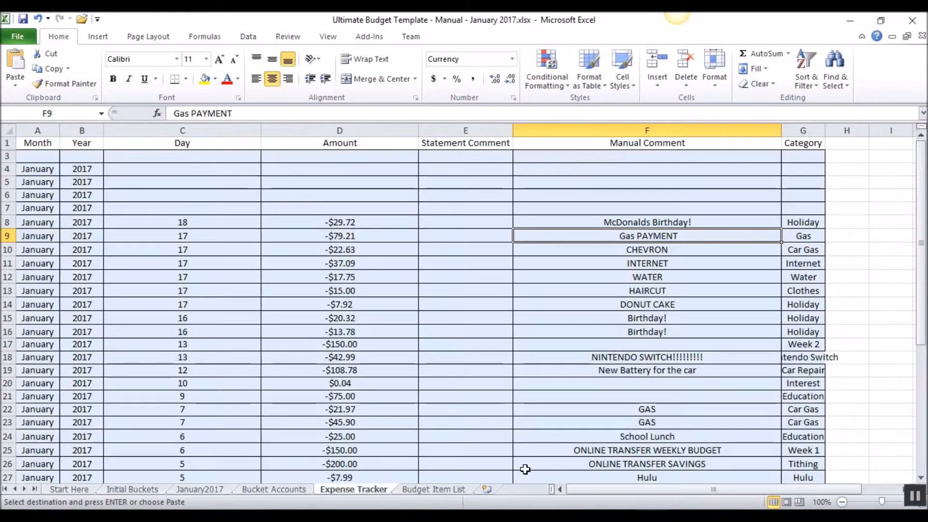
- Enter 19 as the day for the three transactions in rows 5 to 7
click(197, 185)
click(187, 184)
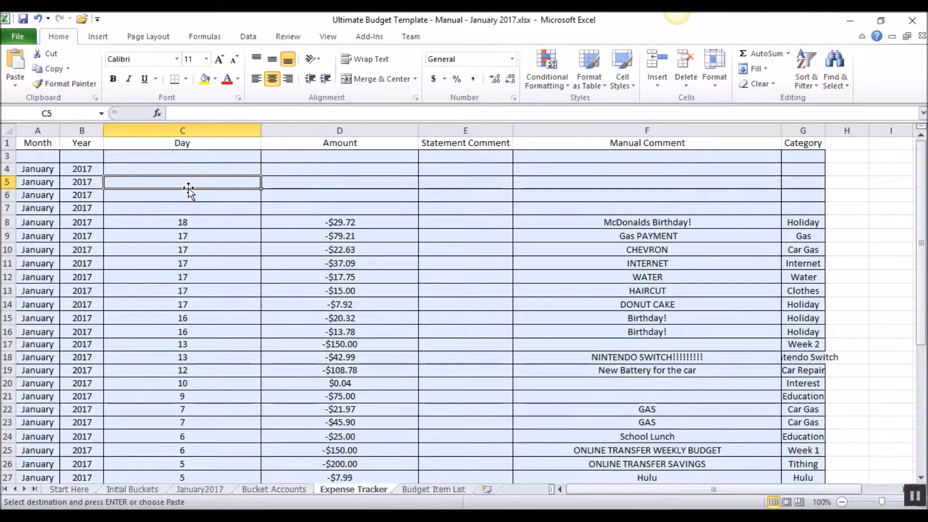
text(19)
key(Return)
text(19)
key(Return)
text(19)
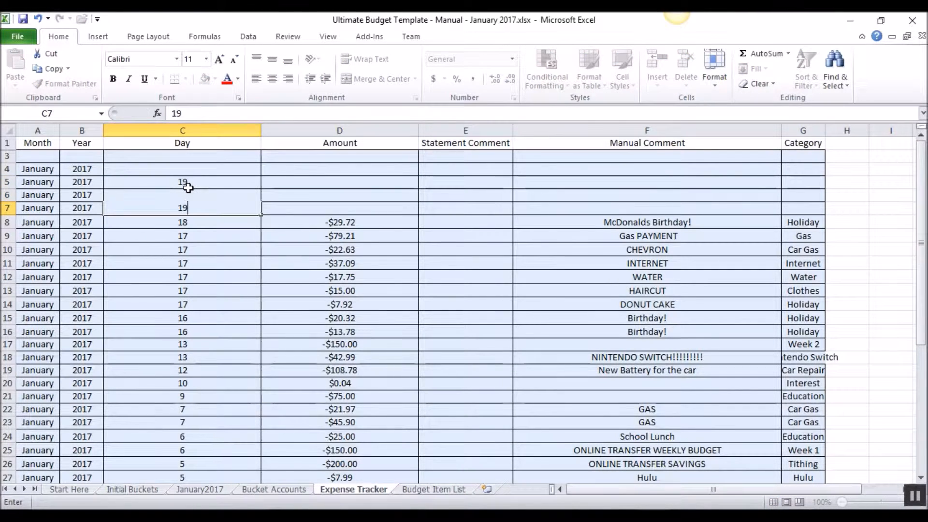
key(Return)
- Copy the three 1/19/2017 amounts from the checking CSV again and paste them as values into the Amount cells of rows 5 to 7
right_click(322, 185)
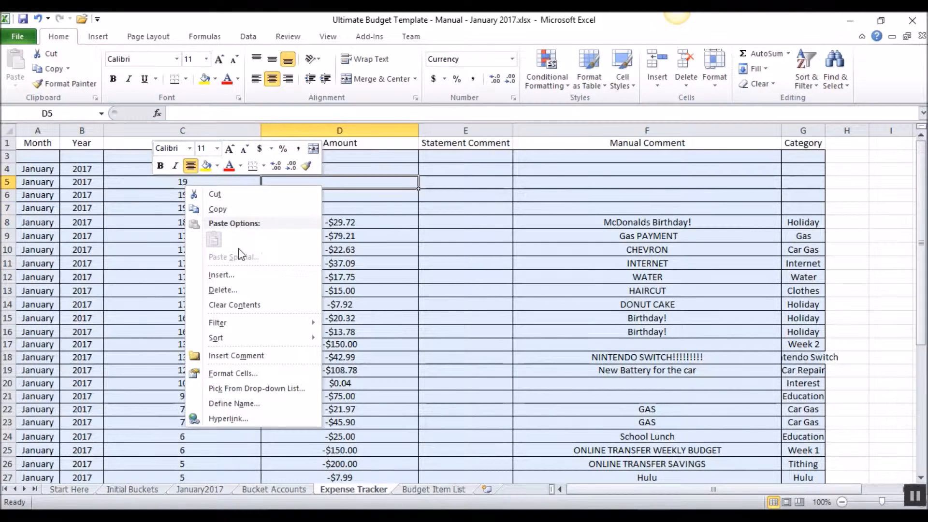
key(Escape)
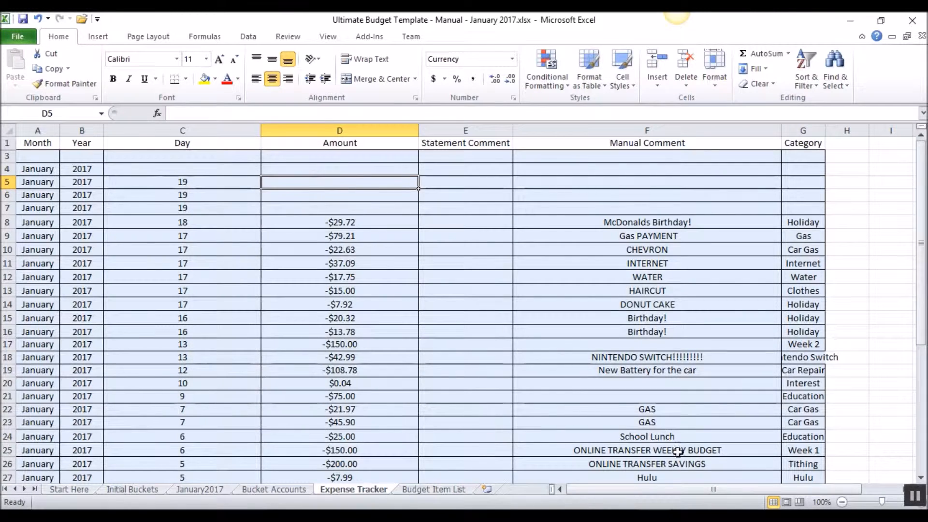
click(712, 492)
key(ctrl+c)
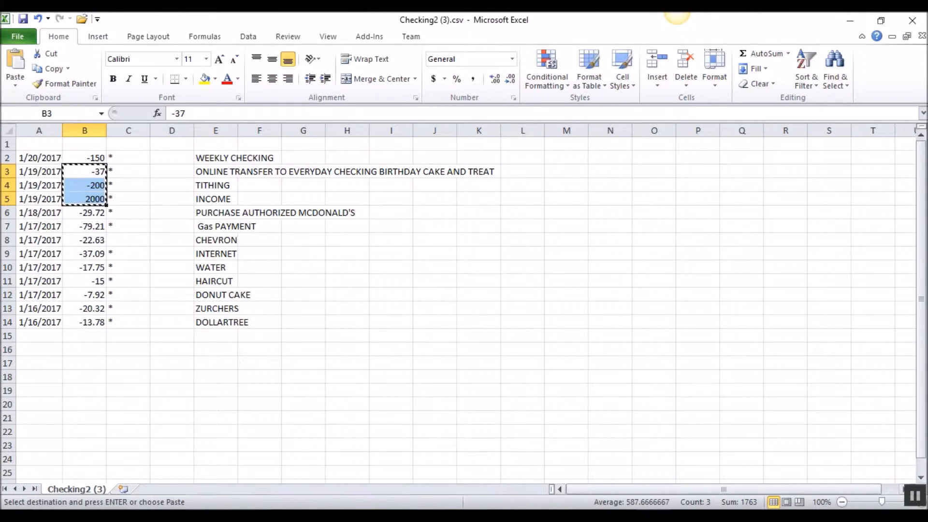
click(579, 473)
right_click(335, 192)
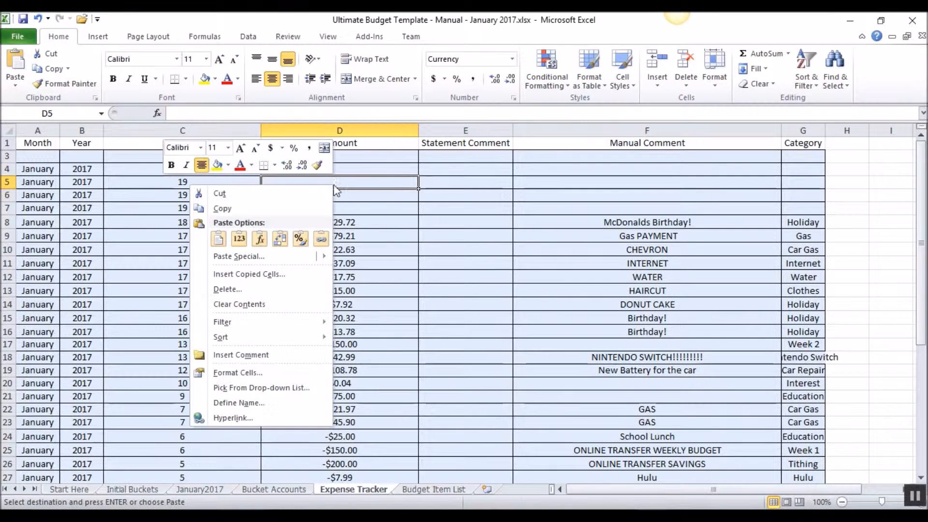
click(244, 240)
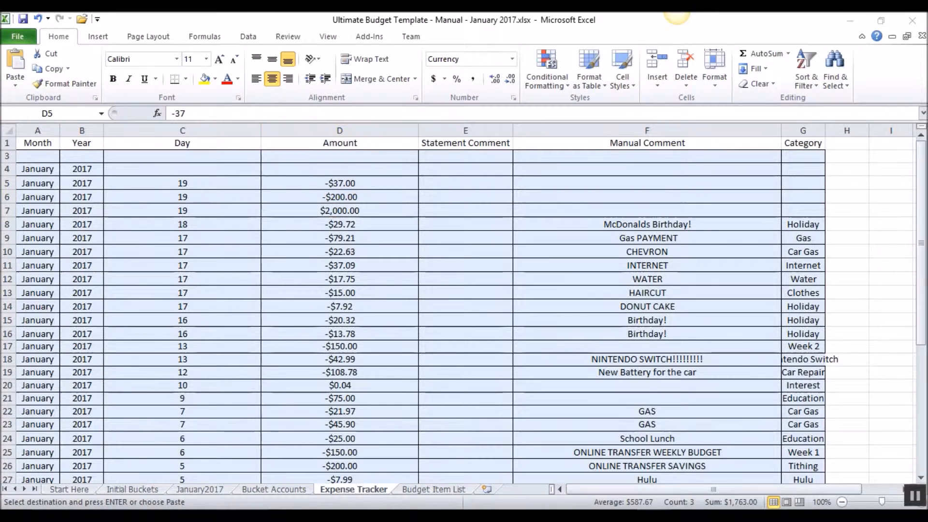
- Copy the three 1/19/2017 descriptions from the checking CSV and paste them as values into the Manual Comment cells of rows 5 to 7
click(677, 471)
drag(213, 170, 216, 195)
key(ctrl+c)
mouse_move(638, 515)
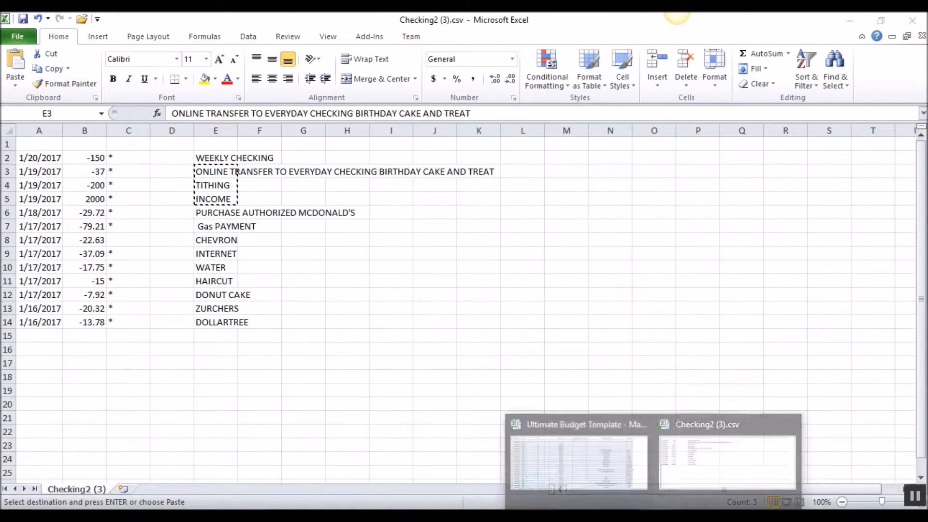
click(603, 464)
right_click(631, 188)
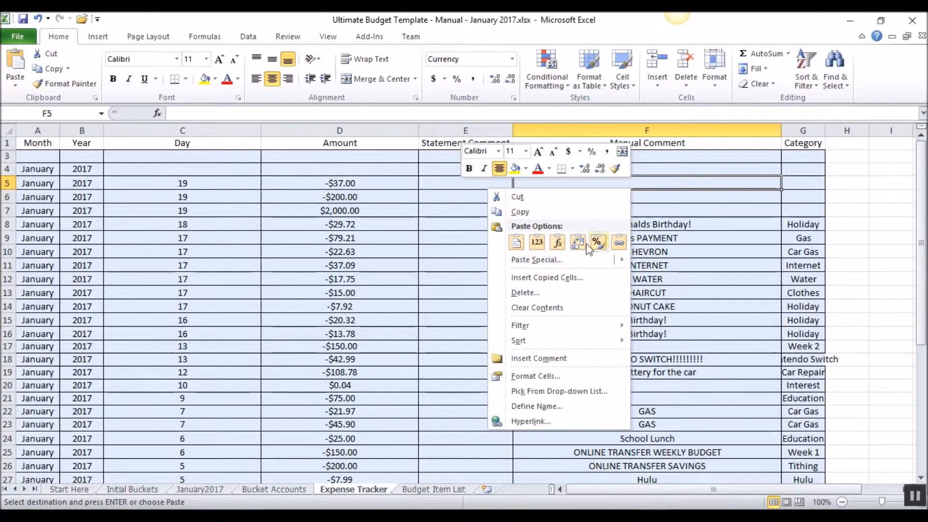
click(537, 242)
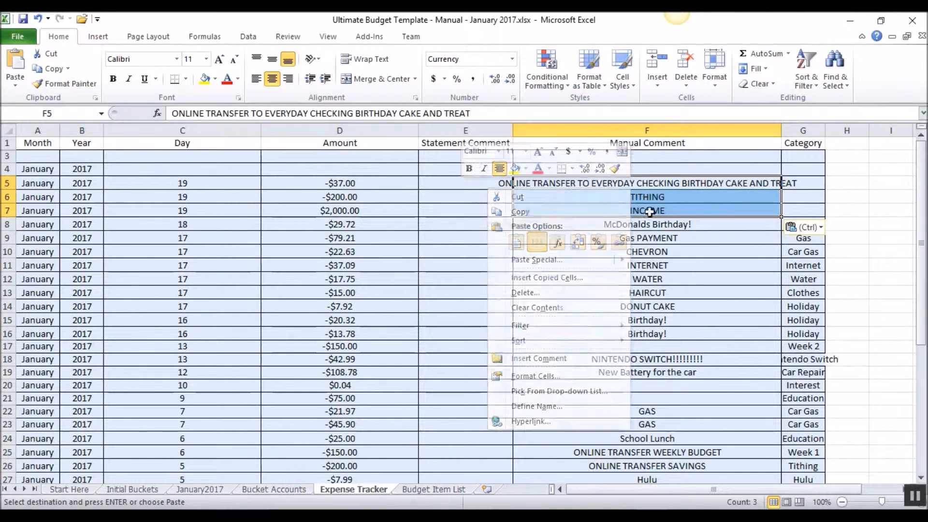
- Set the category of the INCOME transaction in row 7 to the earner's named income category and the TITHING transaction in row 6 to Tithing
click(792, 211)
text(Quincy's Income)
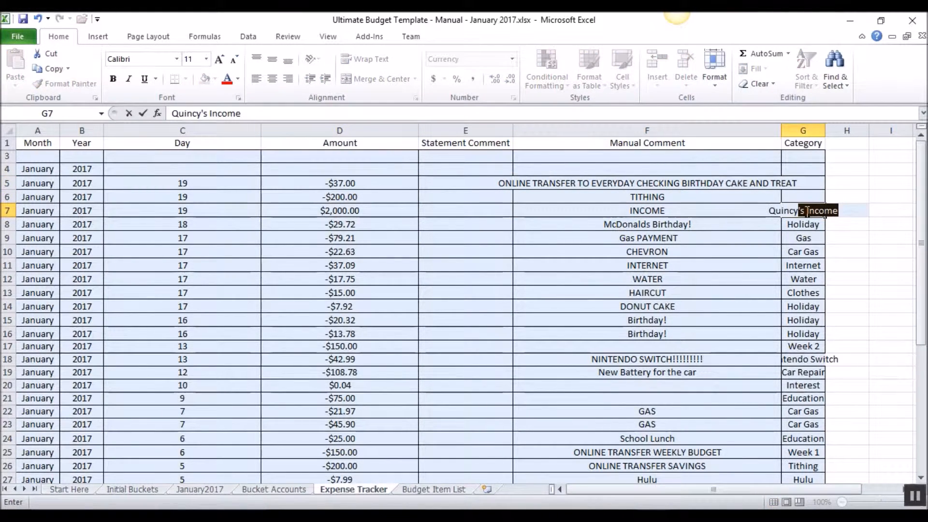
key(Up)
text(Tithing)
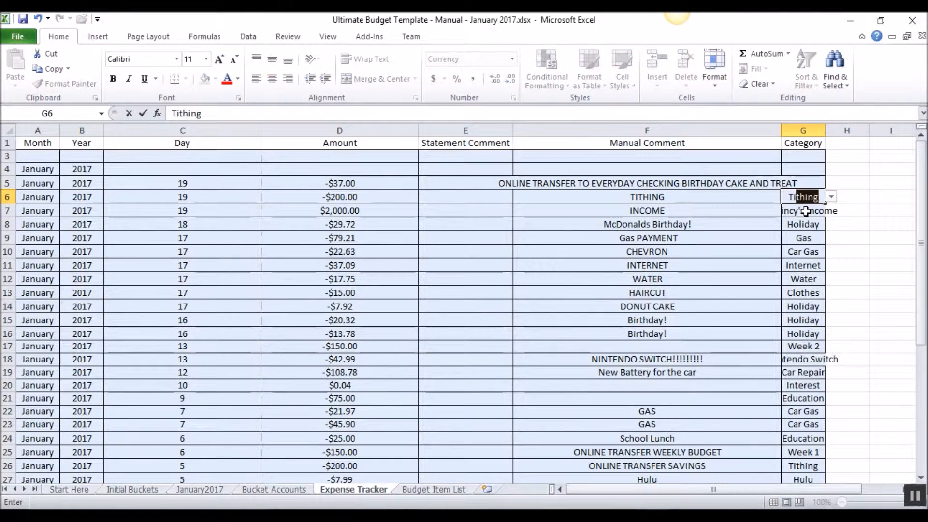
key(Return)
- Set the category of the birthday cake and treat transfer in row 5 to Holiday
key(Up)
key(Up)
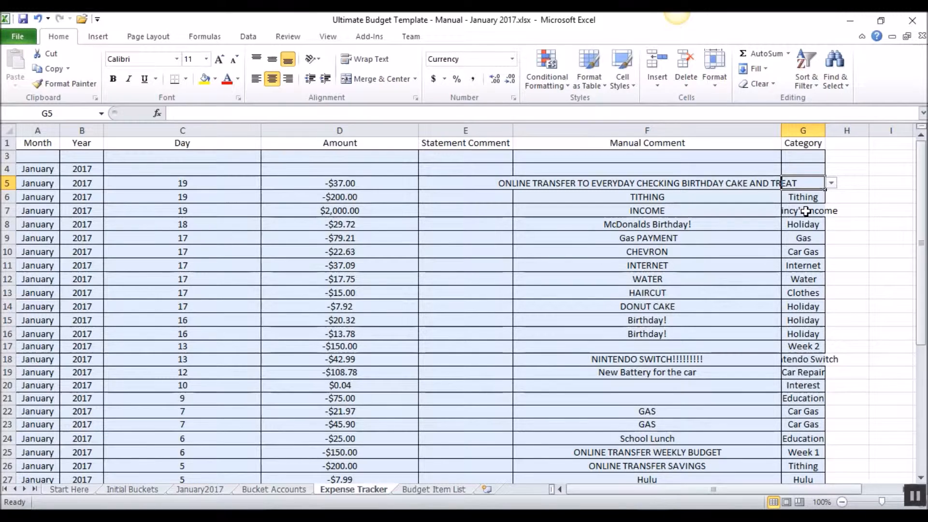
text(Holiday)
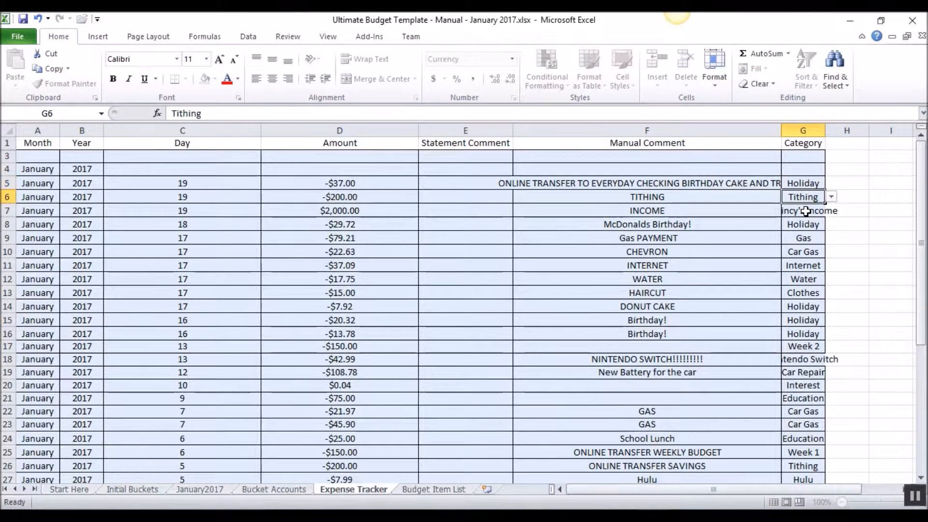
key(Return)
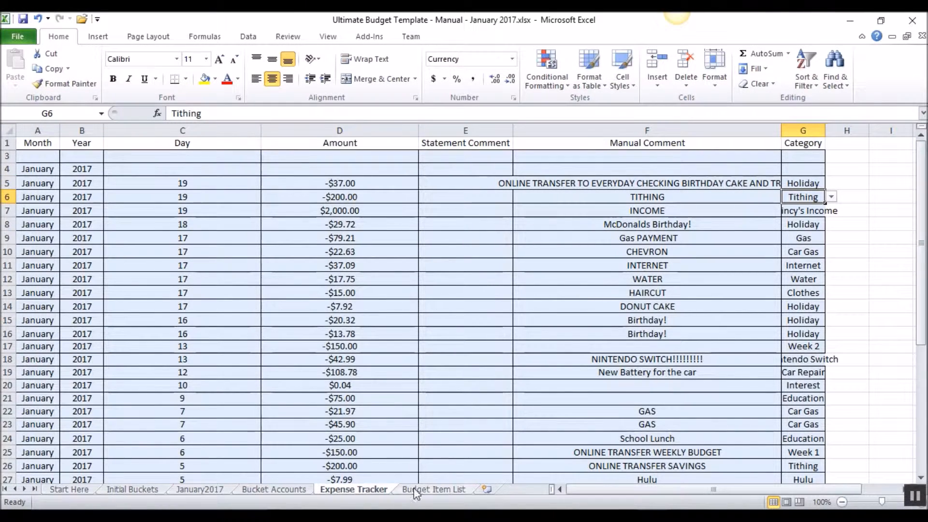
- Record the 1/20/2017 weekly checking transaction from the checking CSV in row 4 of the Expense Tracker with day 20 and amount -150
mouse_move(635, 504)
click(729, 459)
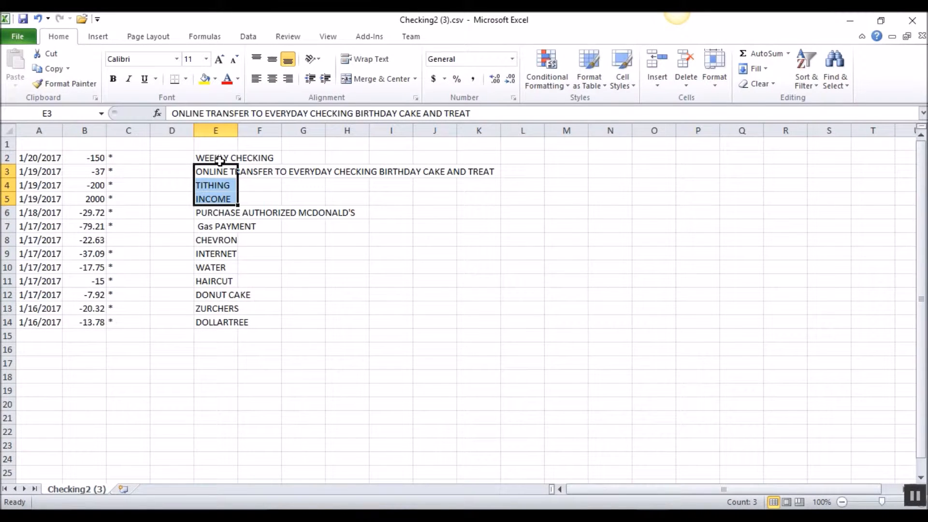
click(89, 159)
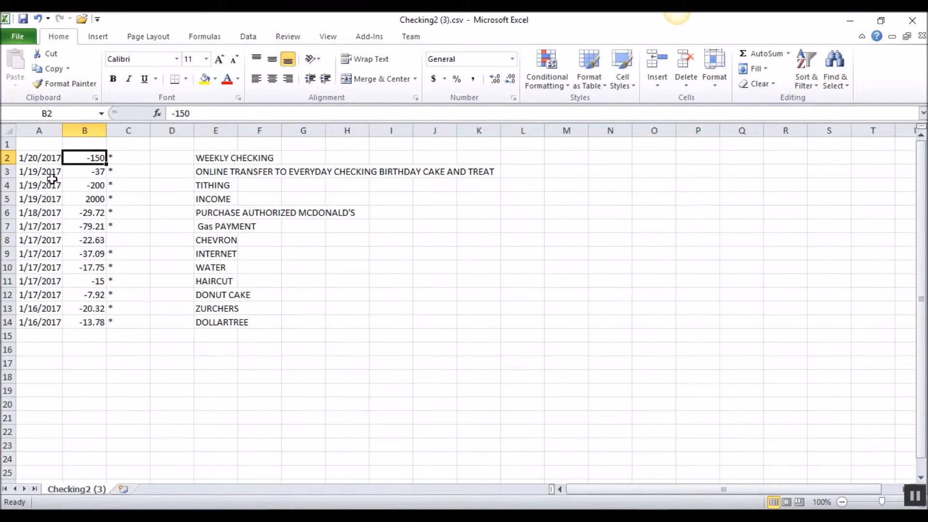
mouse_move(558, 488)
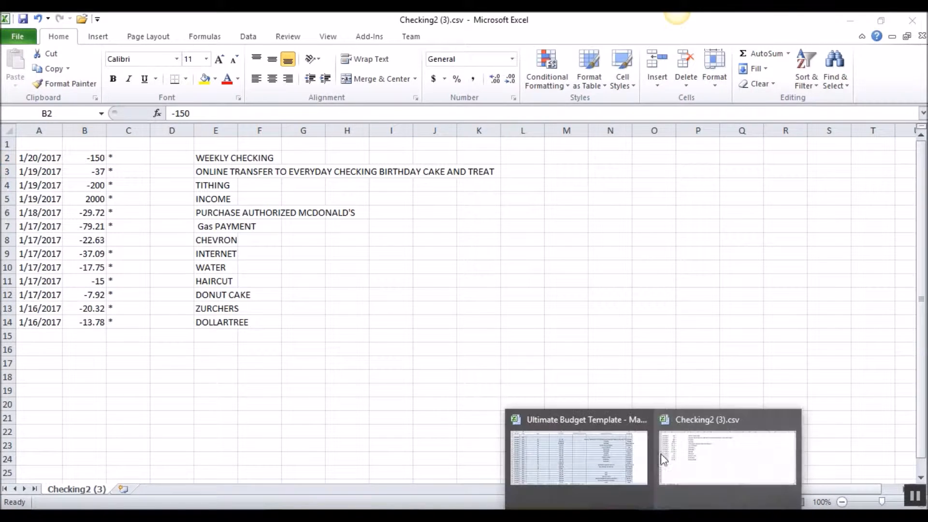
click(556, 471)
click(187, 177)
click(197, 167)
text(20)
key(Tab)
text(-150)
key(Tab)
key(Tab)
key(Tab)
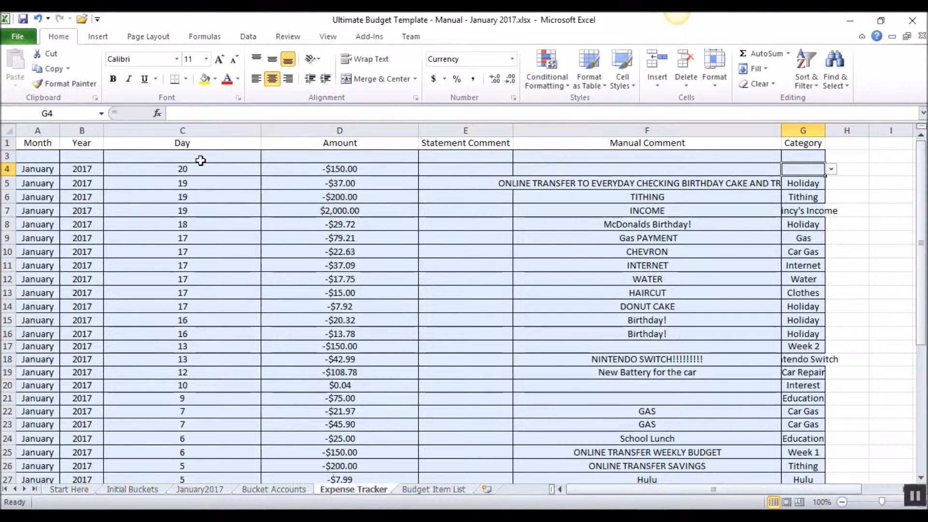
- Set the category of the day 20 transaction in row 4 to Week 3 and compare it with the earlier weekly categories
text(Week 3)
key(Return)
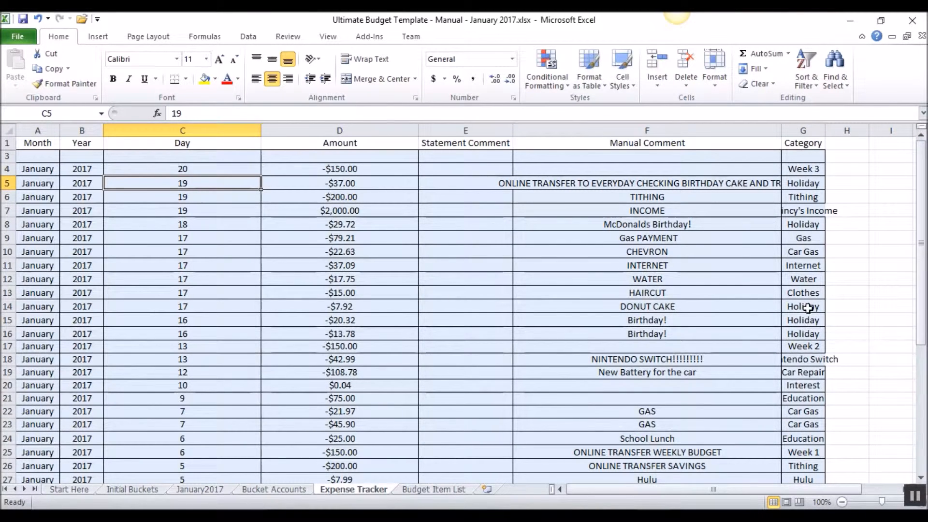
click(812, 347)
click(814, 450)
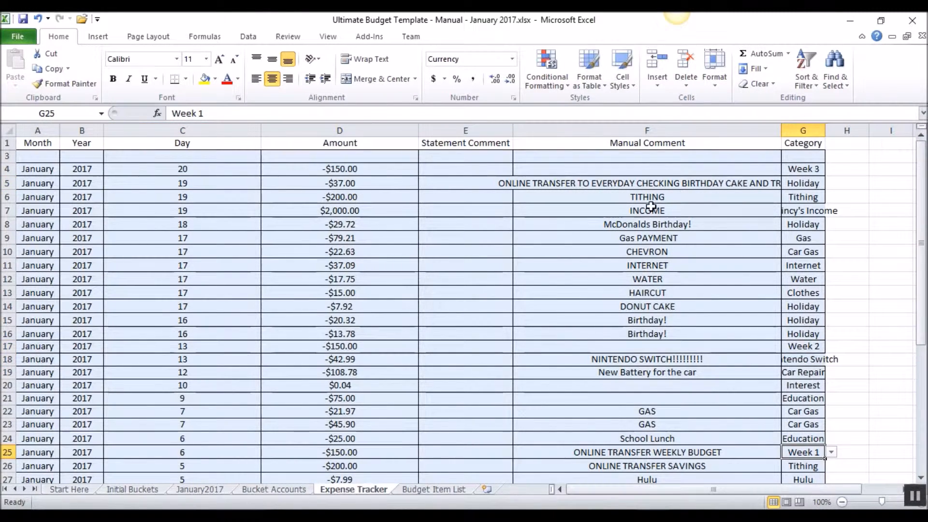
click(338, 208)
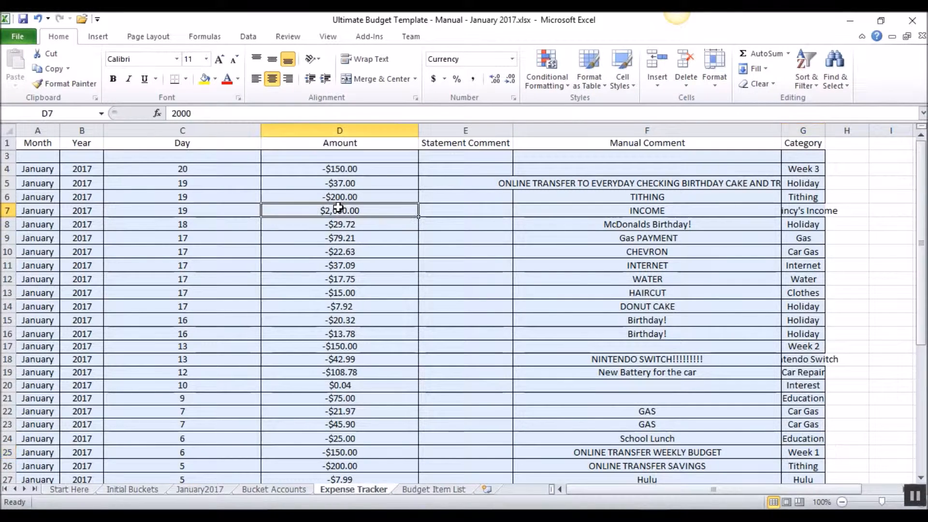
- Expand the income section on the January2017 sheet, check the income totals and the Interest row, and collapse it again
click(198, 489)
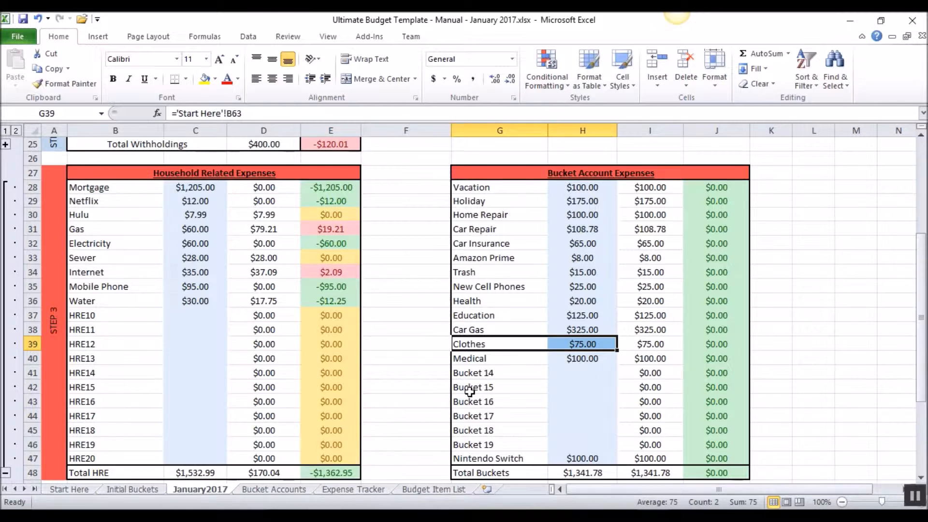
scroll(434, 343, up, 3)
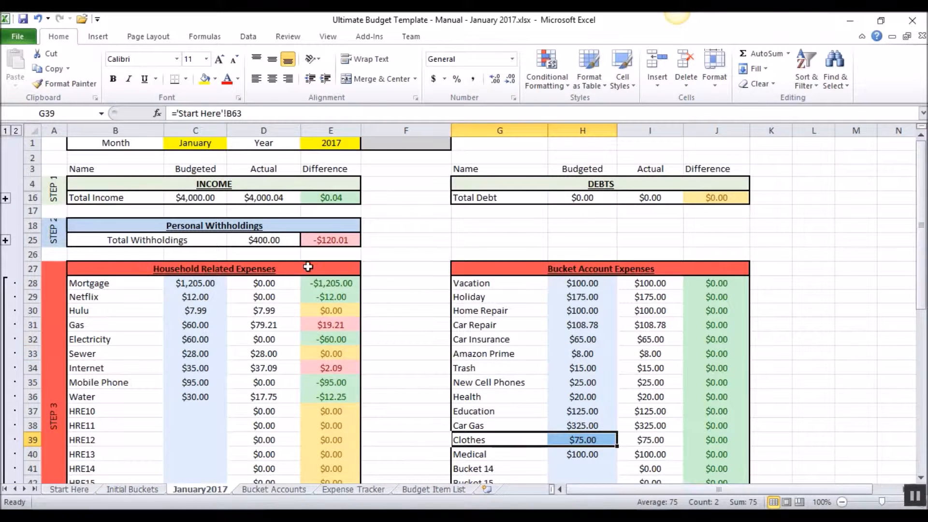
click(5, 198)
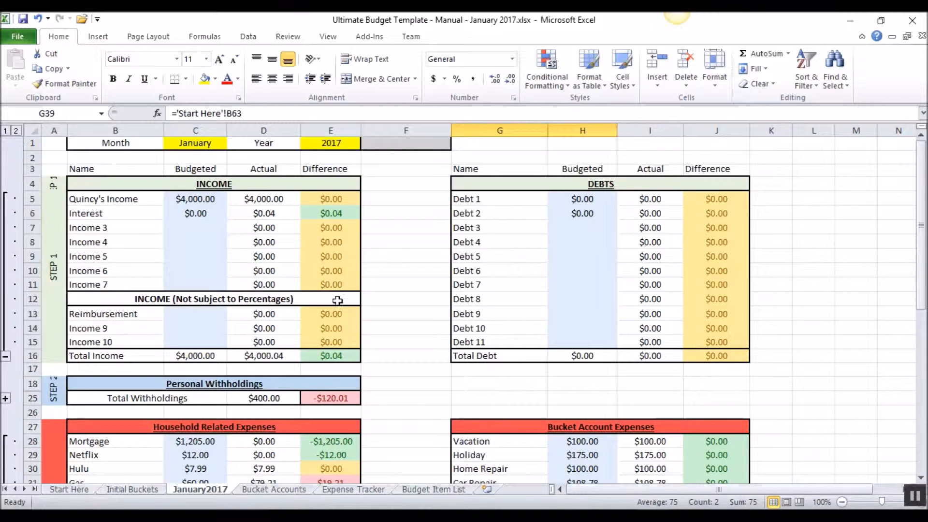
click(334, 355)
drag(124, 208, 266, 215)
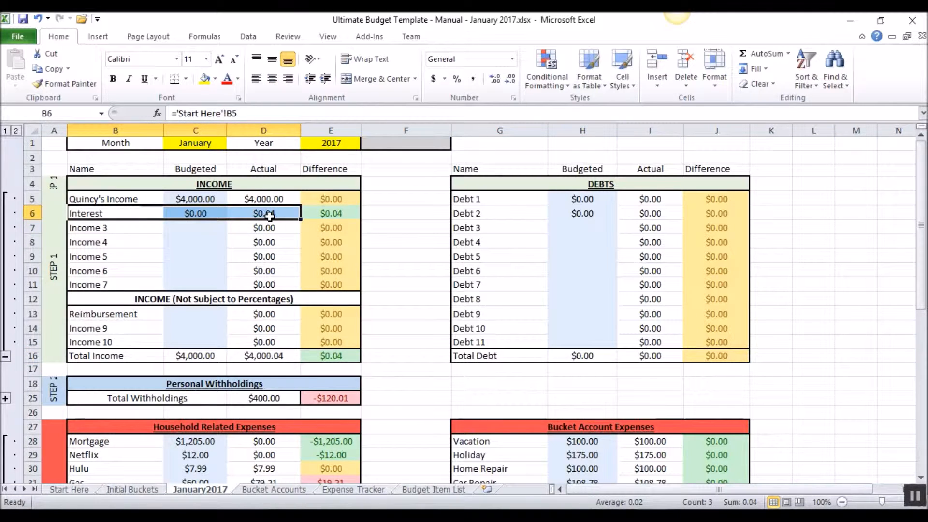
scroll(347, 236, down, 3)
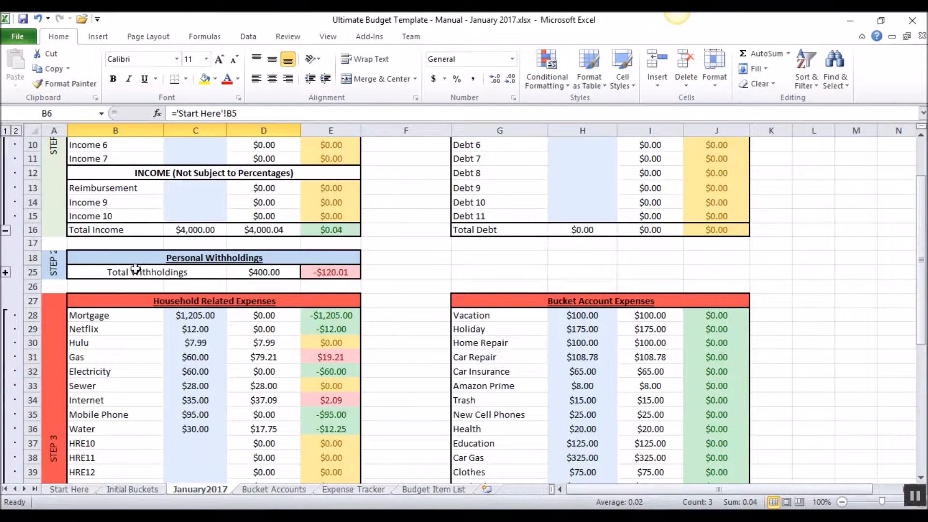
click(5, 229)
- Examine the budgeted amounts and differences of the household related expenses, including Mortgage, Netflix, Electricity, Mobile Phone and Water
click(233, 215)
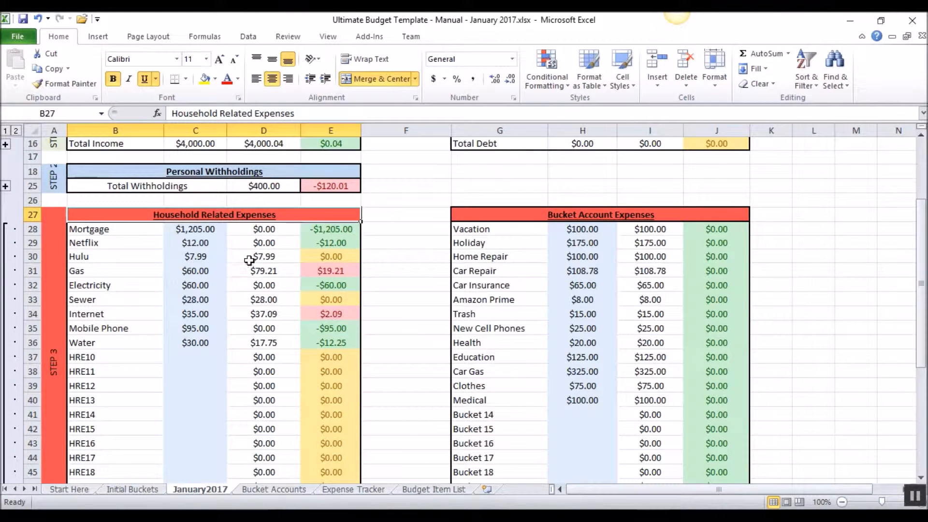
drag(196, 229, 195, 343)
click(323, 230)
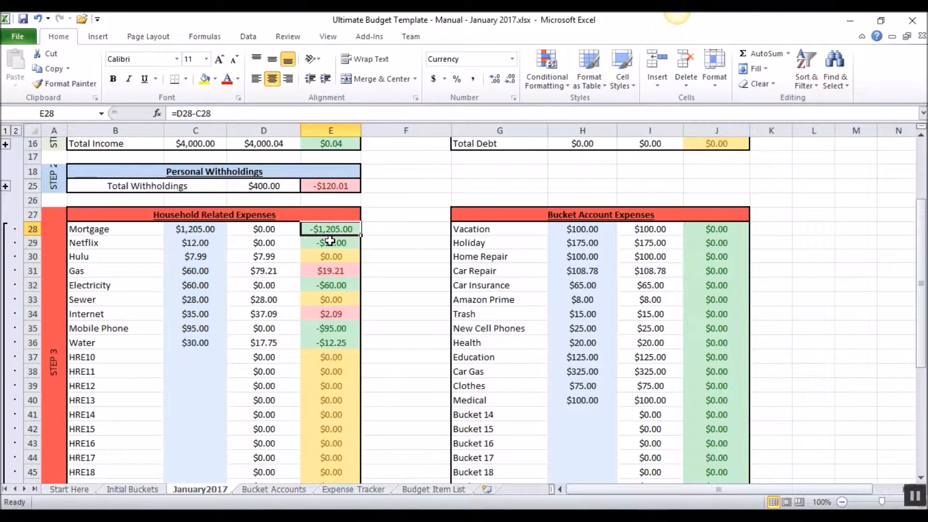
click(330, 241)
click(336, 284)
click(333, 328)
click(324, 343)
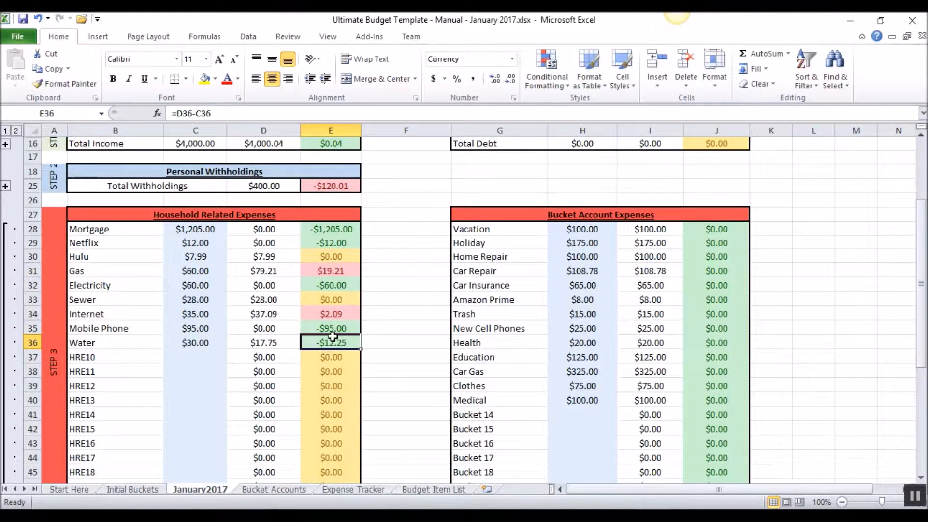
click(331, 328)
click(333, 285)
click(334, 259)
click(334, 238)
click(333, 230)
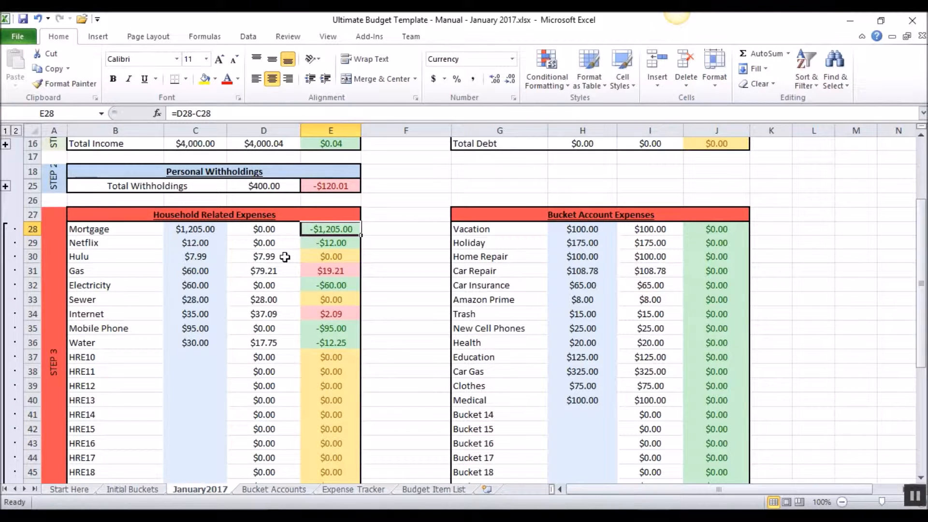
- Compare budget against actual spending for Electricity, Sewer, Hulu, Water, Gas and Internet, and review the household and bucket totals
click(331, 287)
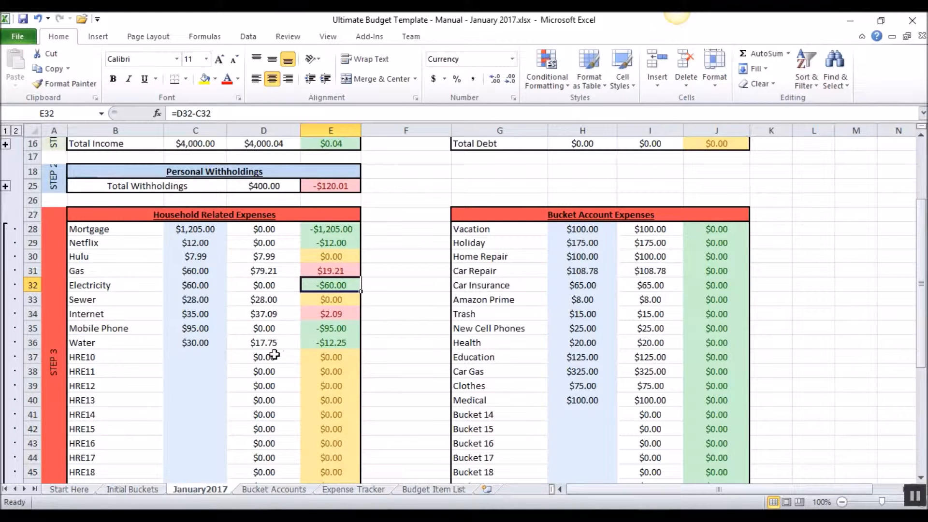
drag(201, 305, 315, 300)
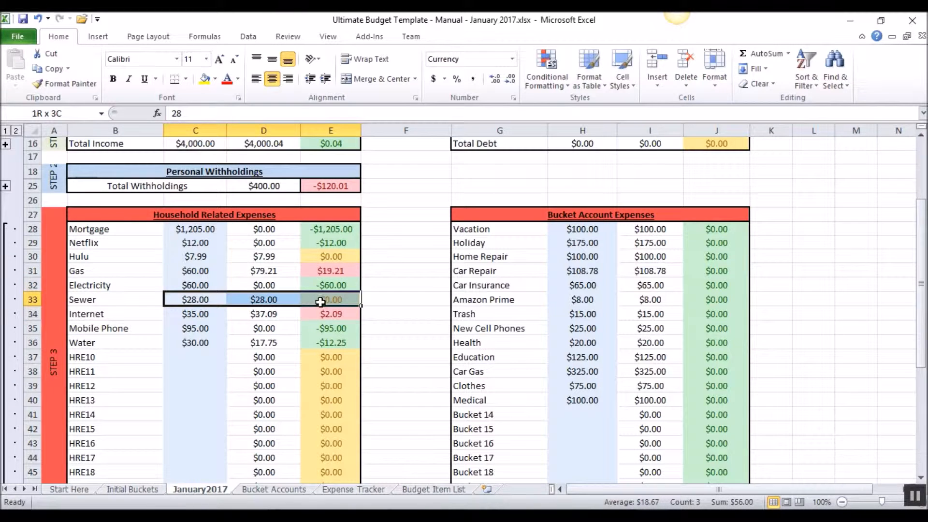
click(218, 257)
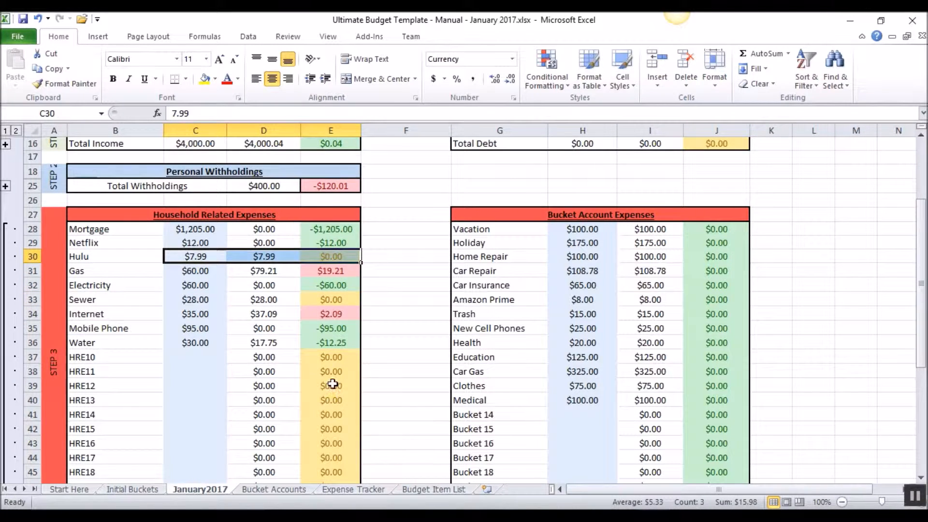
click(332, 343)
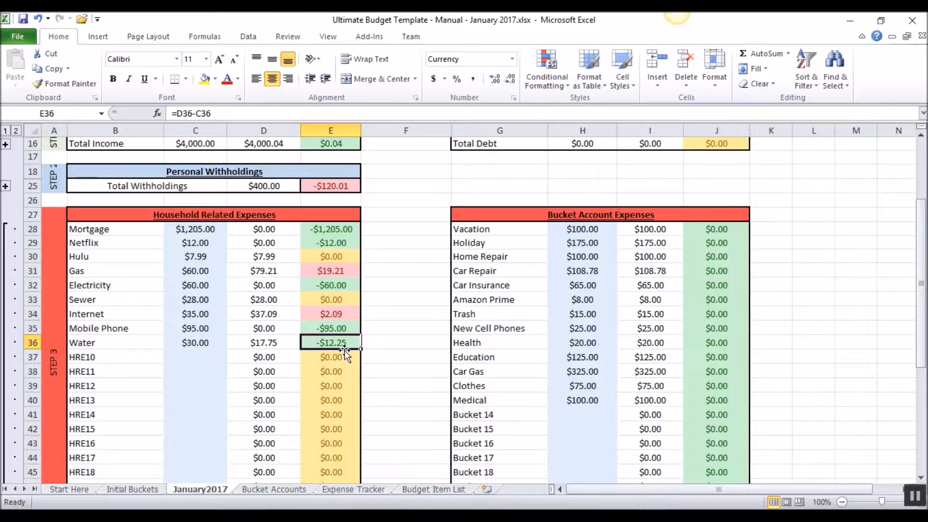
click(343, 274)
click(336, 315)
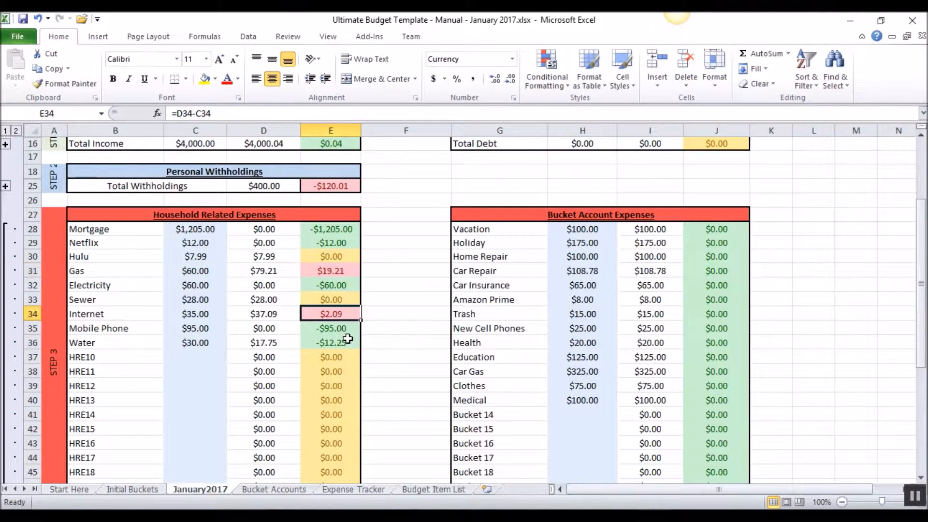
scroll(347, 338, down, 3)
scroll(347, 343, up, 2)
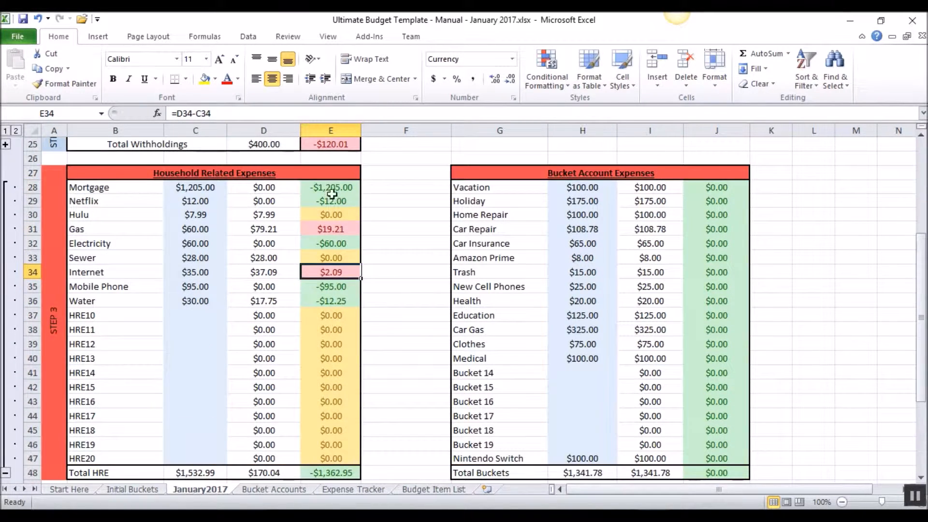
scroll(220, 339, down, 3)
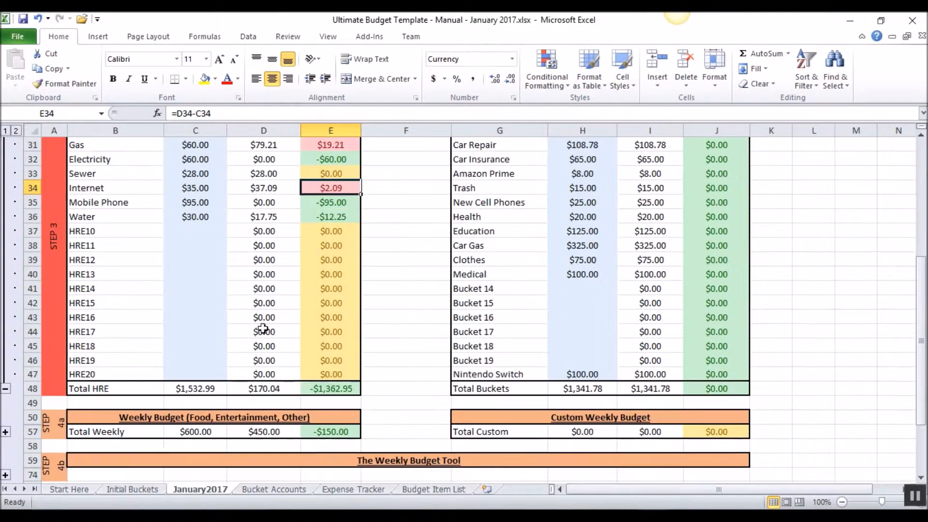
scroll(429, 306, up, 3)
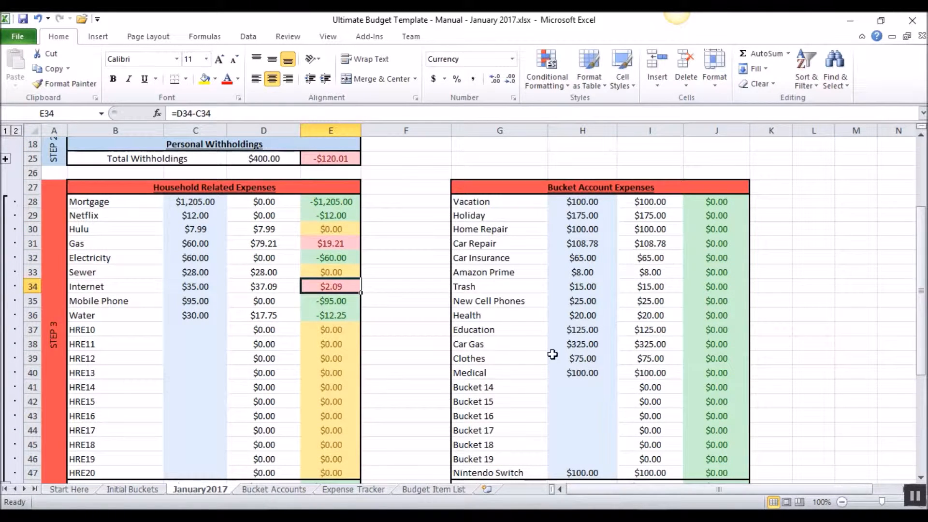
scroll(569, 198, down, 5)
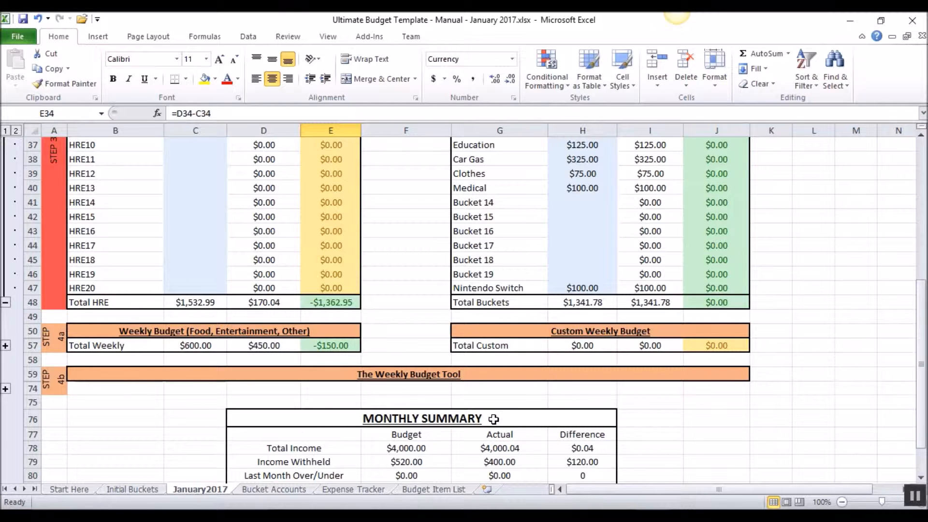
- Check the remaining January 2017 Fridays on the system calendar against the weekly budget's budgeted and actual totals
click(864, 515)
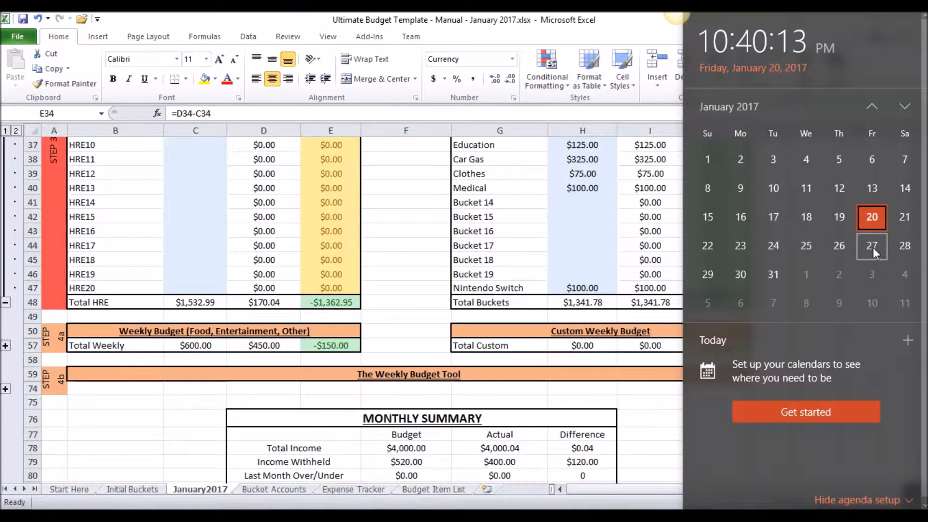
click(231, 433)
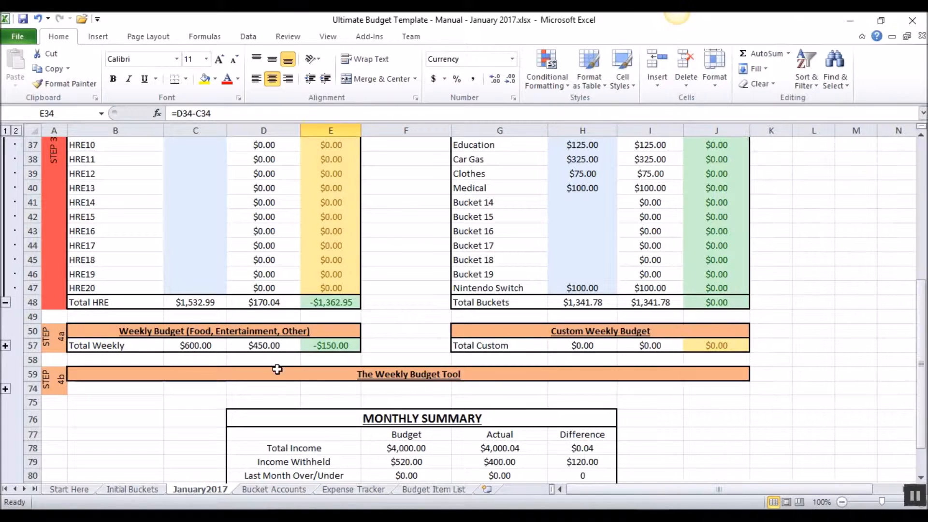
click(219, 346)
drag(227, 350, 265, 345)
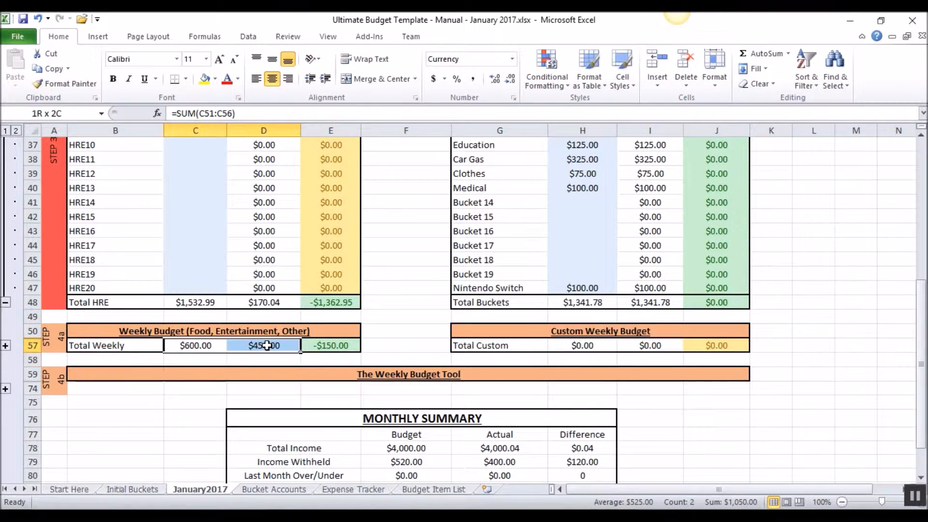
click(205, 348)
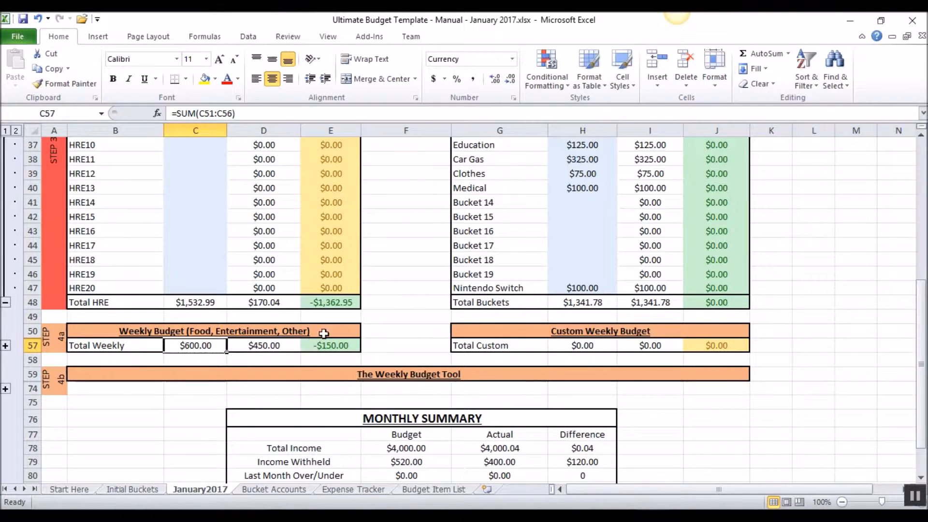
- Examine the monthly summary's checking account reconciliation alongside the Mortgage row and the actual weekly budget total
scroll(199, 310, down, 4)
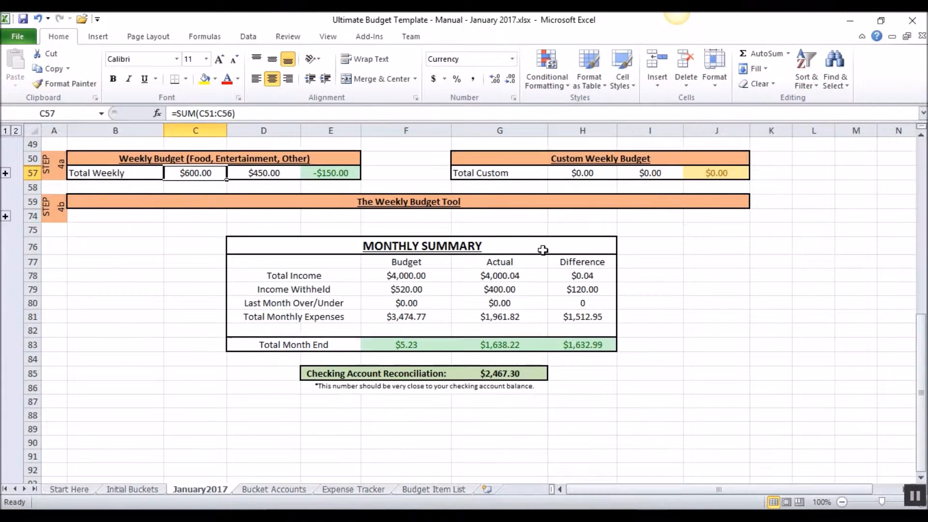
click(502, 378)
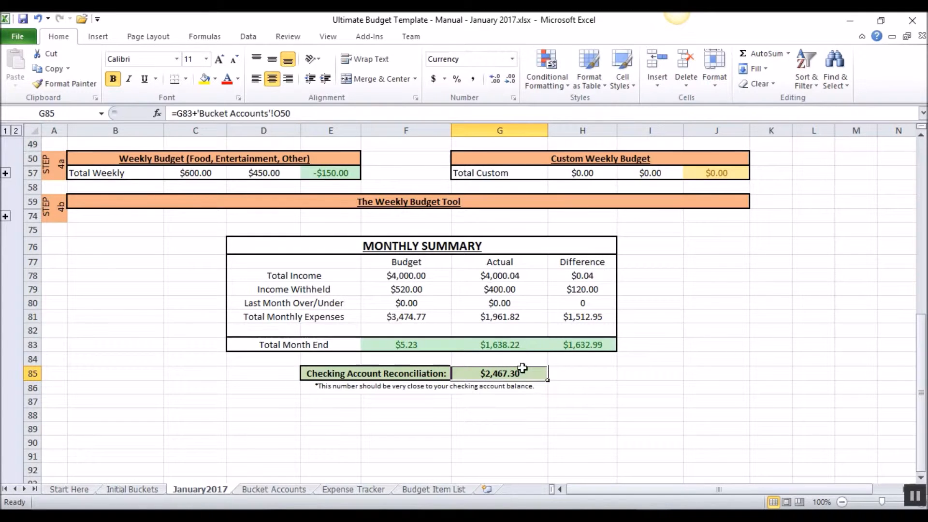
scroll(495, 329, up, 10)
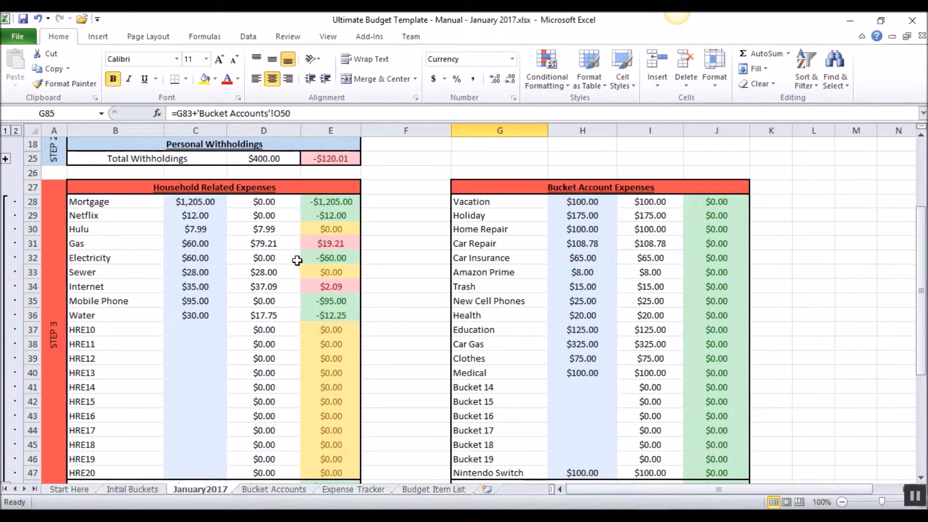
drag(330, 202, 139, 192)
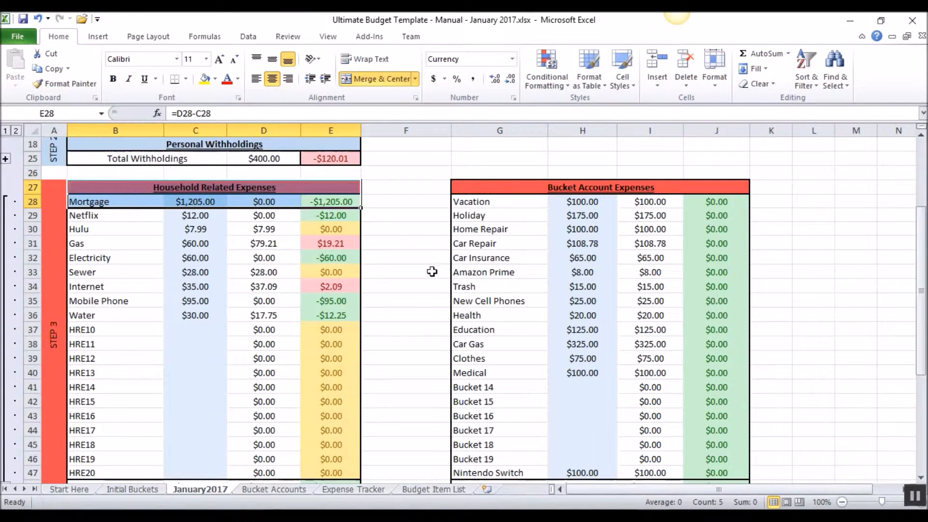
scroll(430, 273, up, 2)
scroll(379, 318, down, 9)
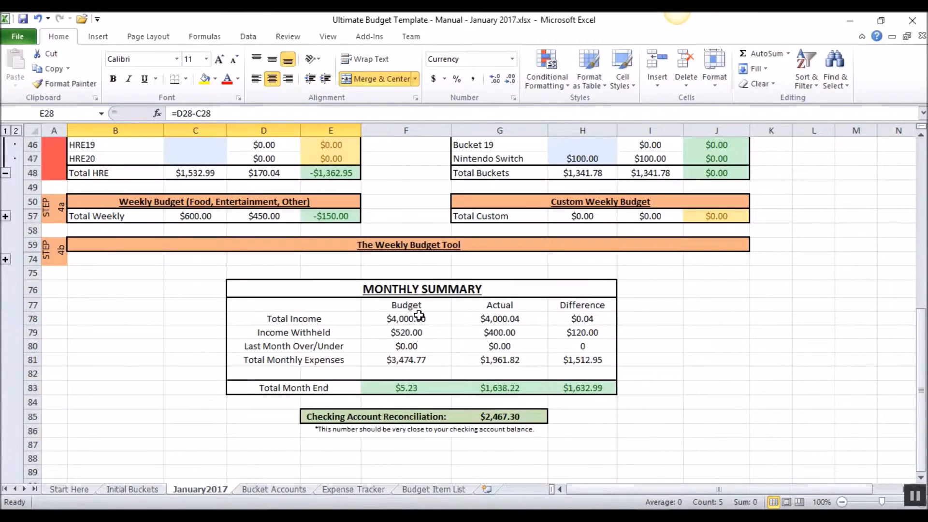
click(254, 216)
scroll(276, 274, up, 6)
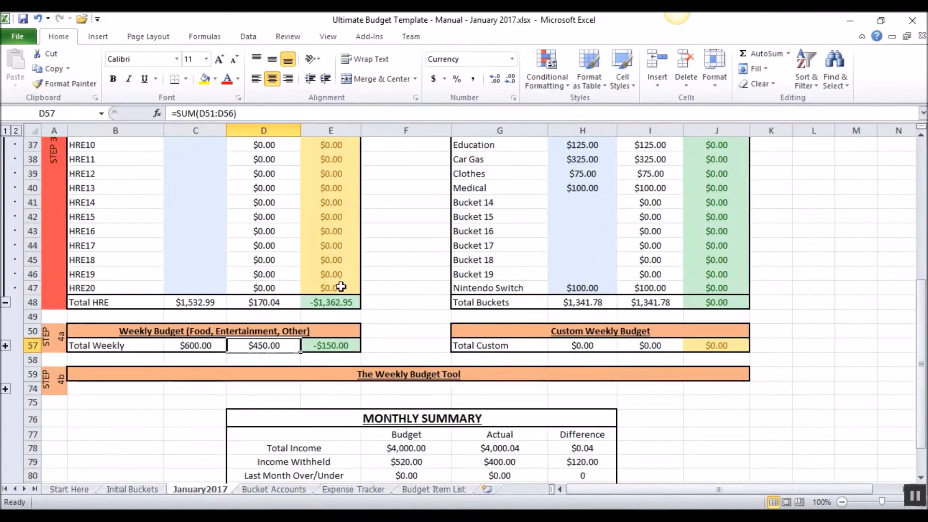
- Check the Holiday bucket's total budget, January spending and balance on the Bucket Accounts sheet
scroll(314, 250, down, 7)
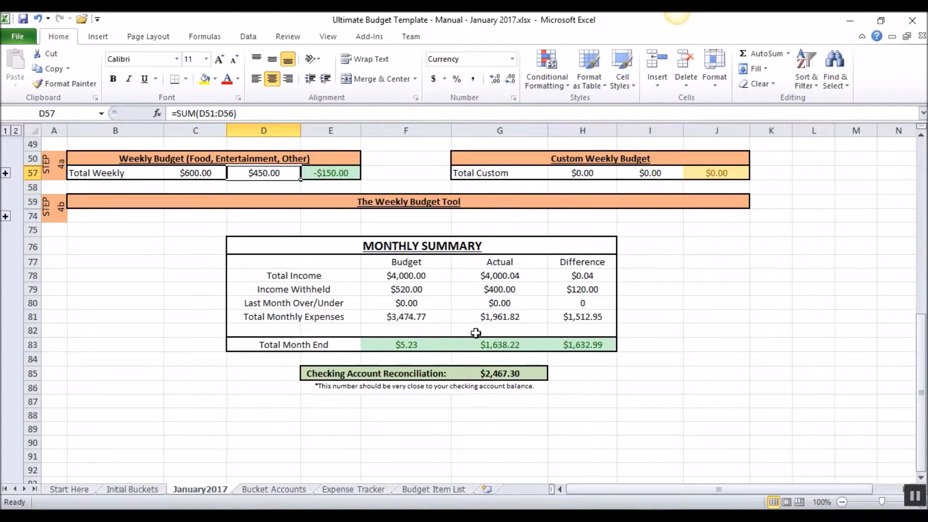
click(286, 488)
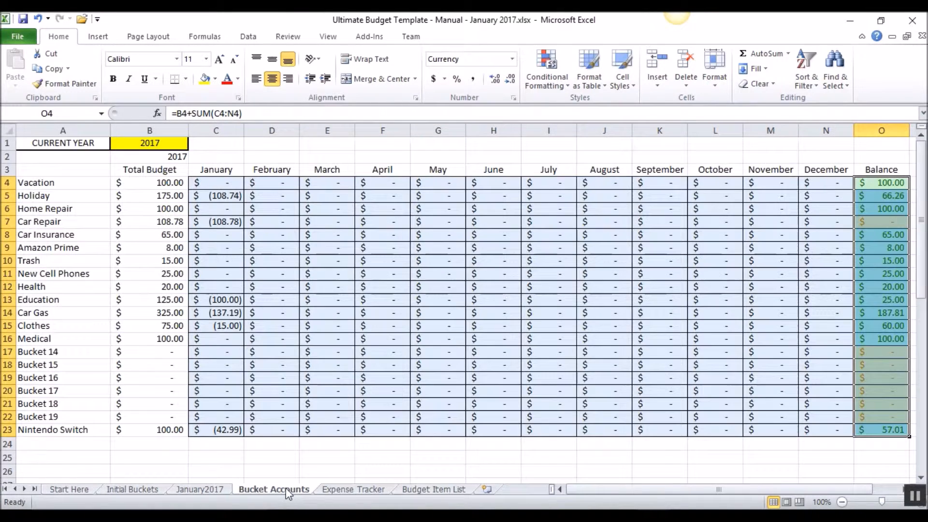
click(603, 342)
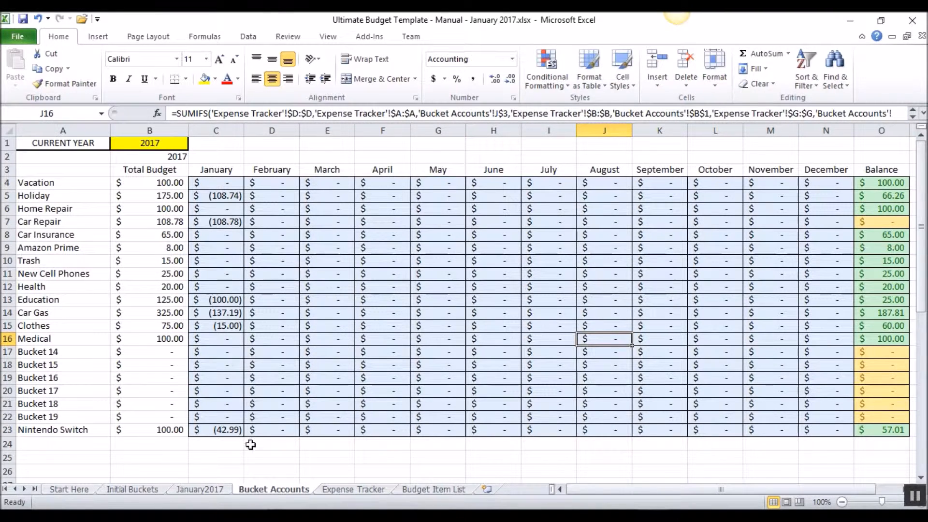
click(226, 192)
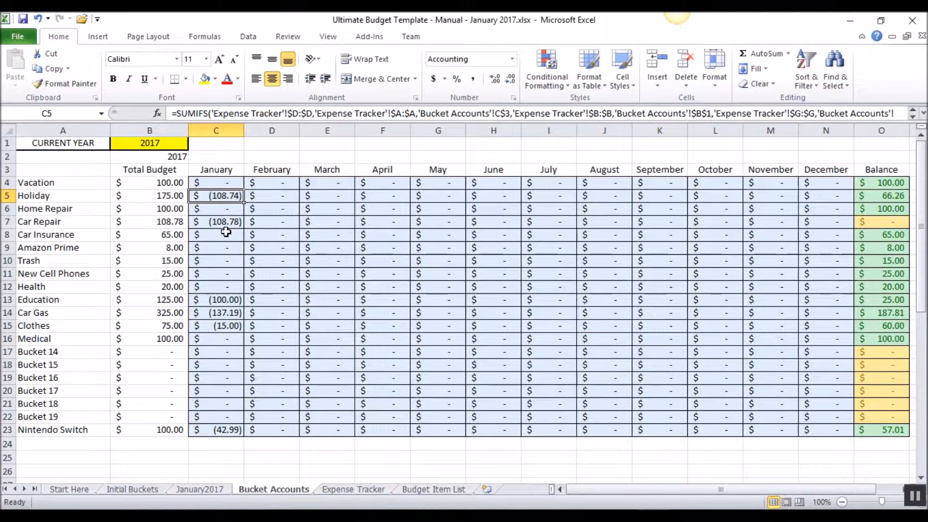
click(166, 196)
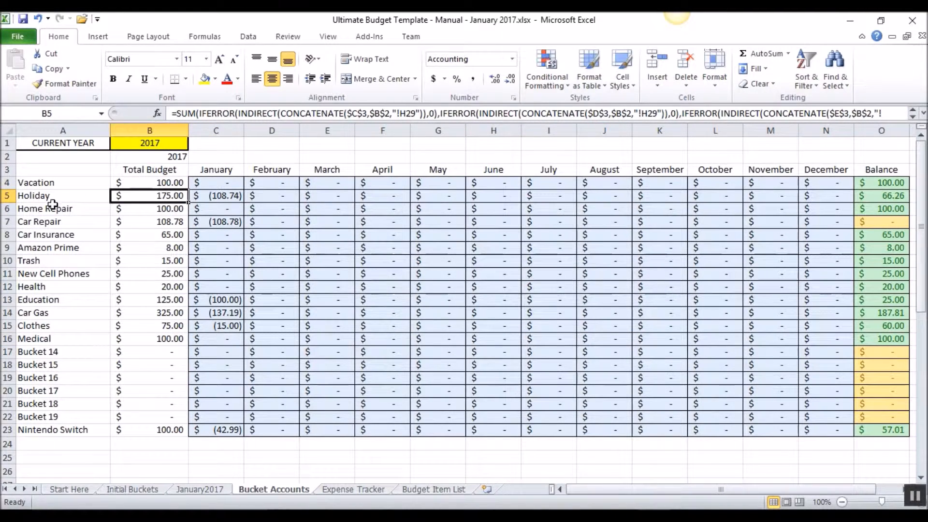
click(882, 199)
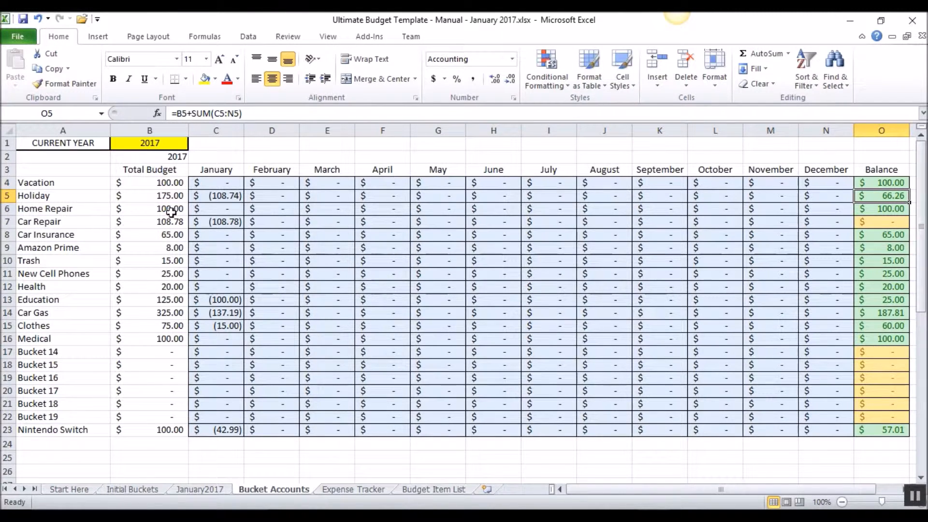
- Review January spending for the Car Repair through Education buckets, including the Car Repair and Education balances
click(217, 222)
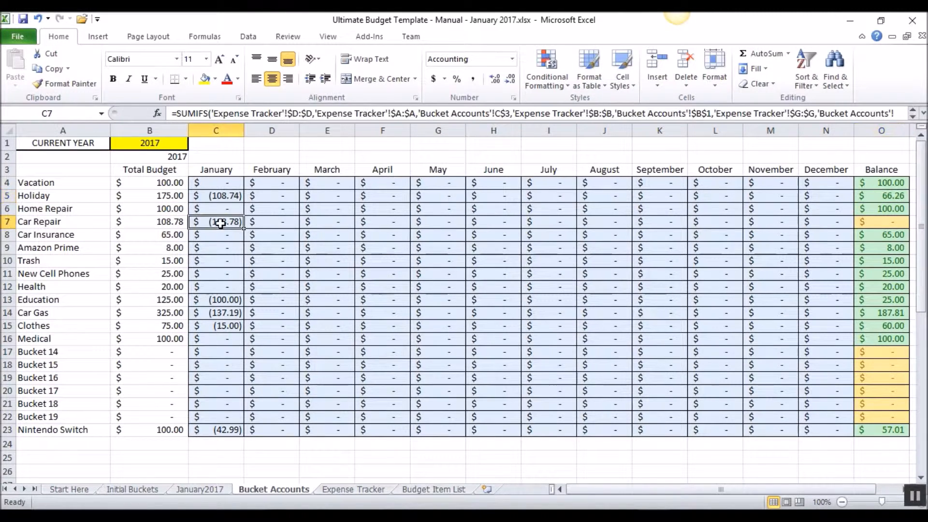
click(883, 221)
drag(215, 235, 218, 287)
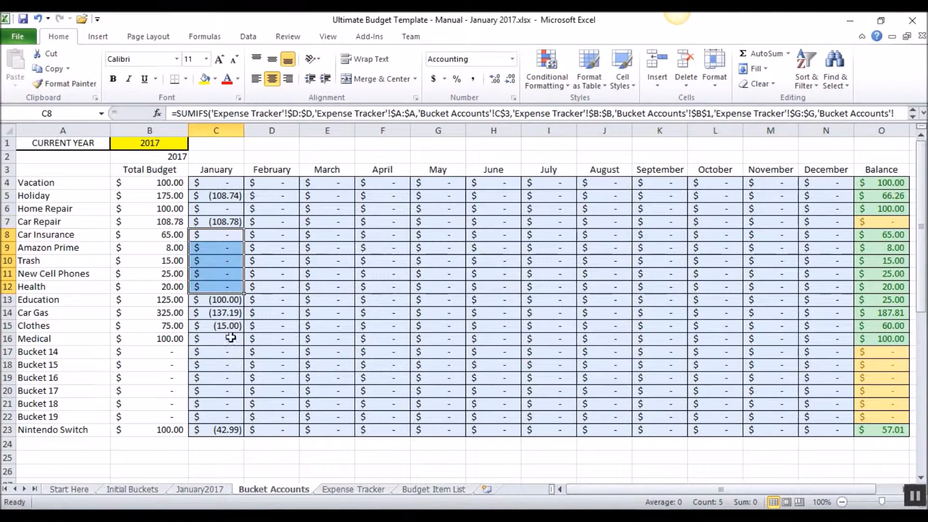
click(221, 302)
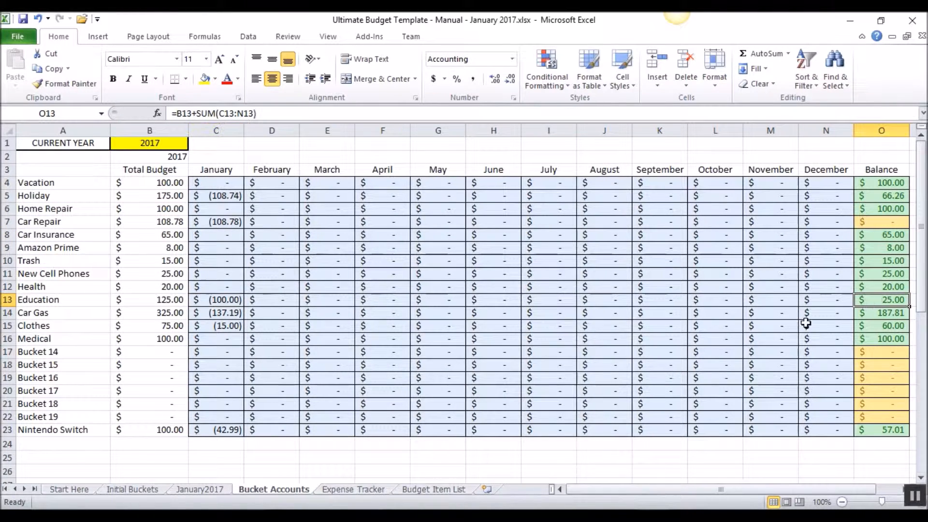
- Compare the Car Gas bucket's budget and January spending with its balance, and check the Clothes bucket's spending and balance
click(46, 317)
click(223, 313)
drag(150, 313, 220, 313)
click(876, 317)
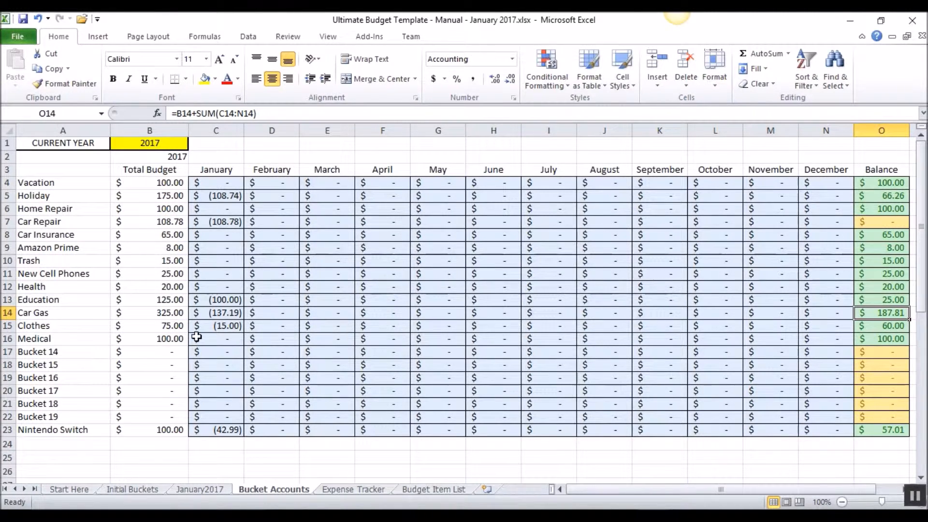
click(214, 328)
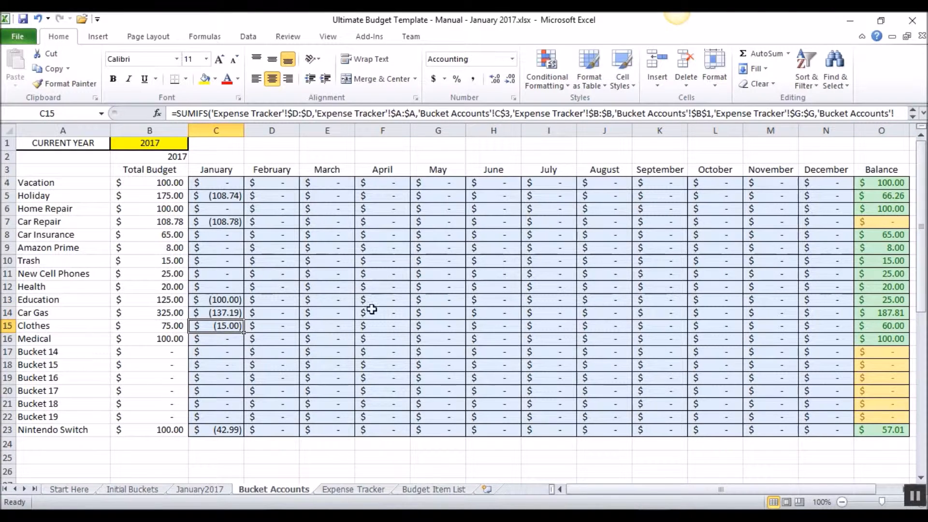
click(888, 326)
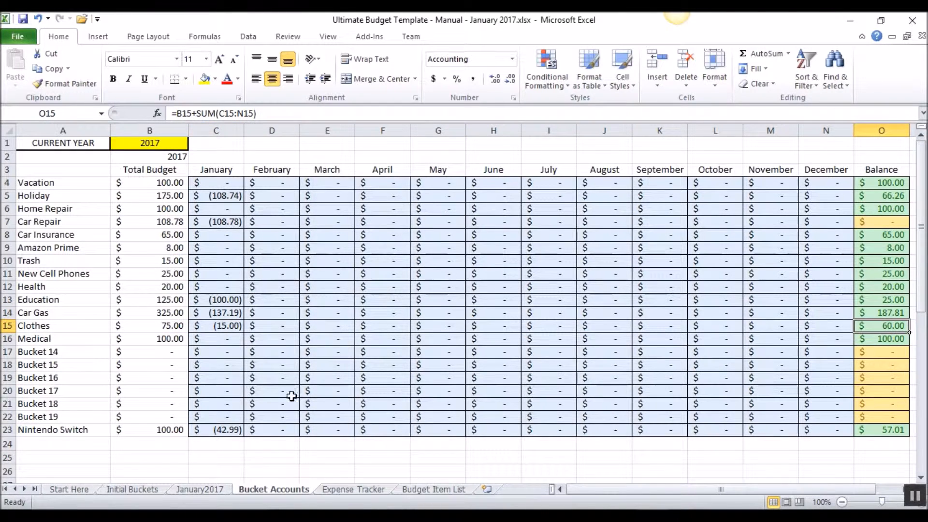
- Examine the Nintendo Switch bucket's January spending, balance and total budget
click(229, 430)
click(874, 430)
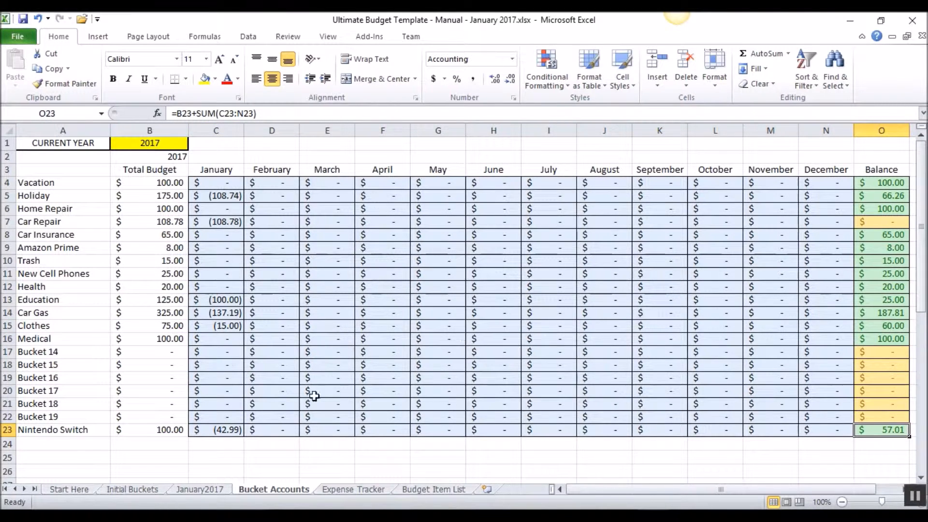
click(164, 429)
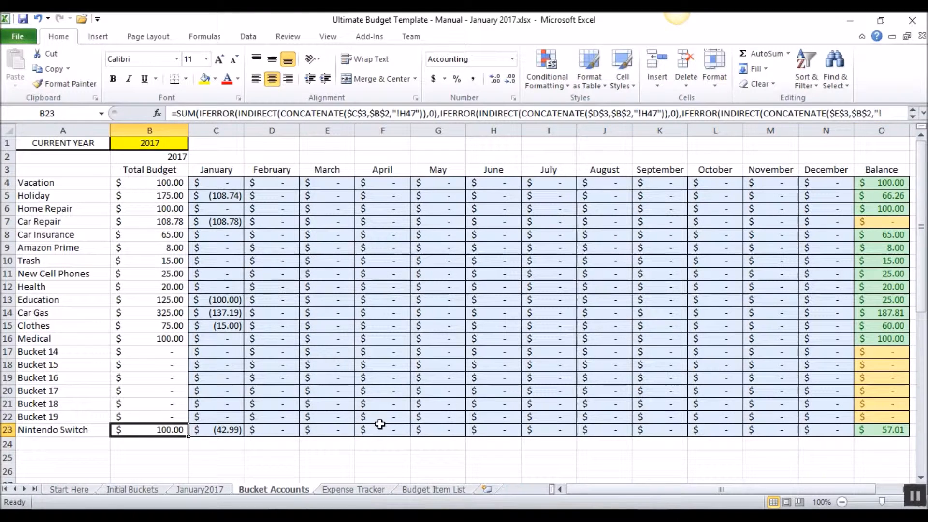
click(272, 416)
click(228, 433)
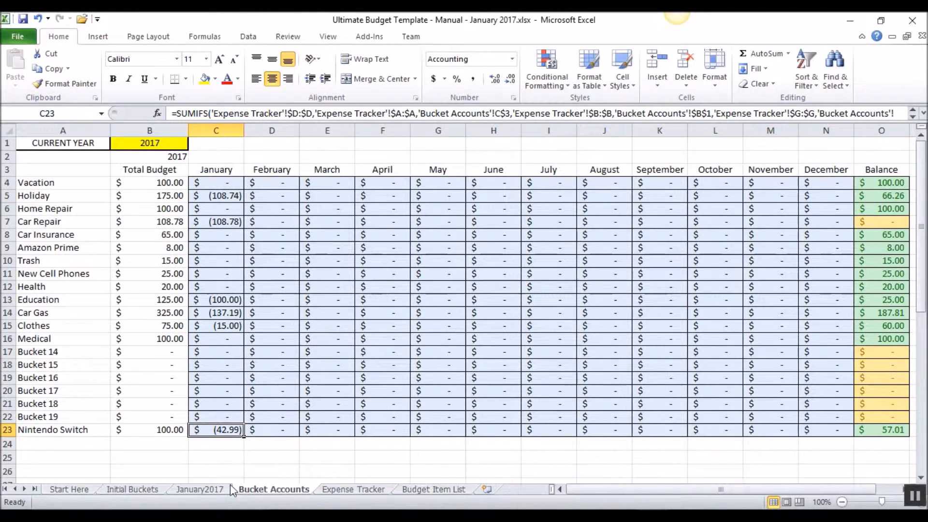
- Return to the January2017 sheet and view its income, withholdings, household and bucket expense sections
click(202, 489)
scroll(550, 358, up, 10)
scroll(557, 360, up, 2)
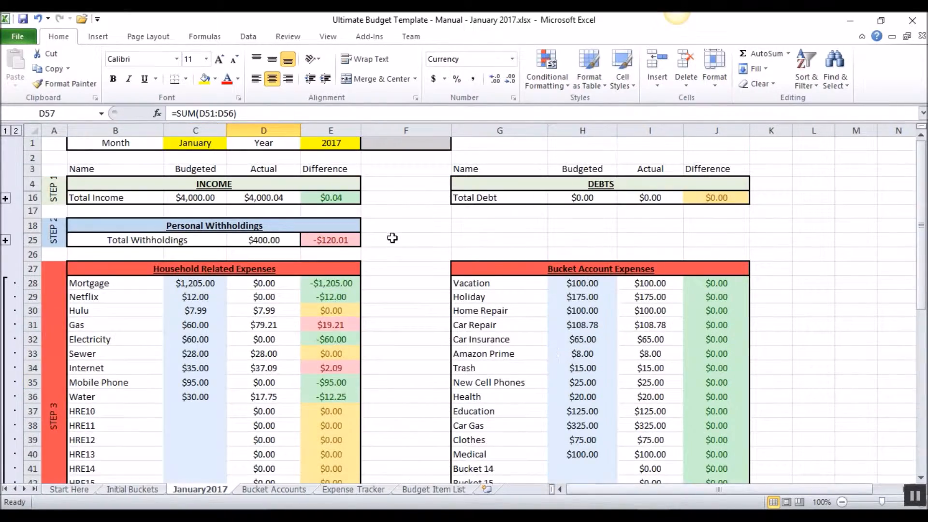